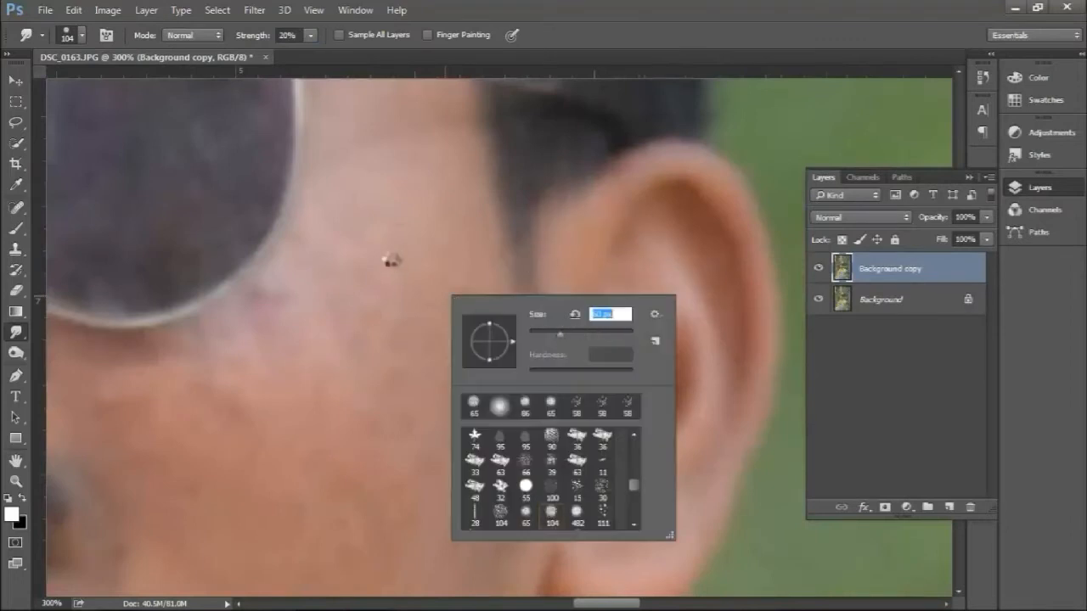
- Smudge the skin between the sunglasses and the ear smooth with a 60 px brush
type("60")
key("Return")
left_click_drag(406, 316, 453, 450)
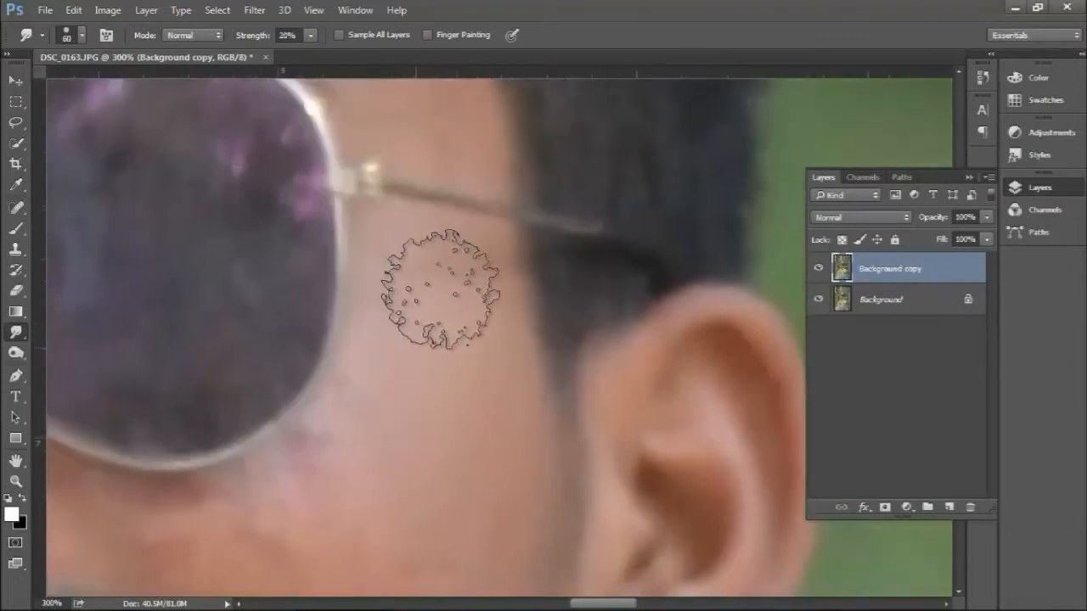
left_click_drag(512, 348, 760, 146)
key("ctrl+minus")
key("ctrl+minus")
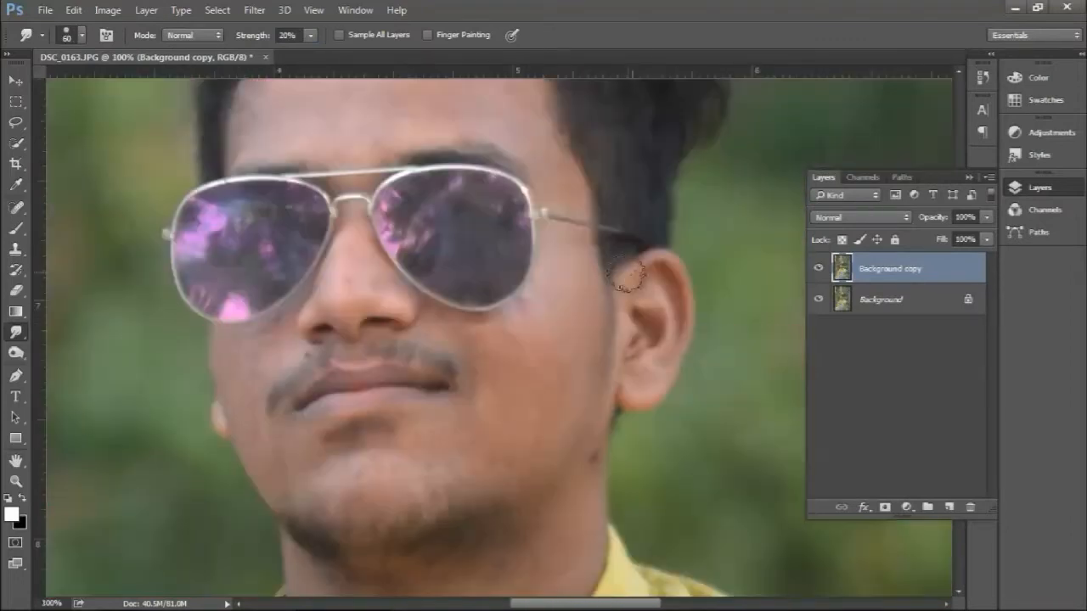
- Smooth the cheek beside the mouth with the Smudge tool at 46 px, and set the brush size to 69 px
right_click(626, 267)
key("Return")
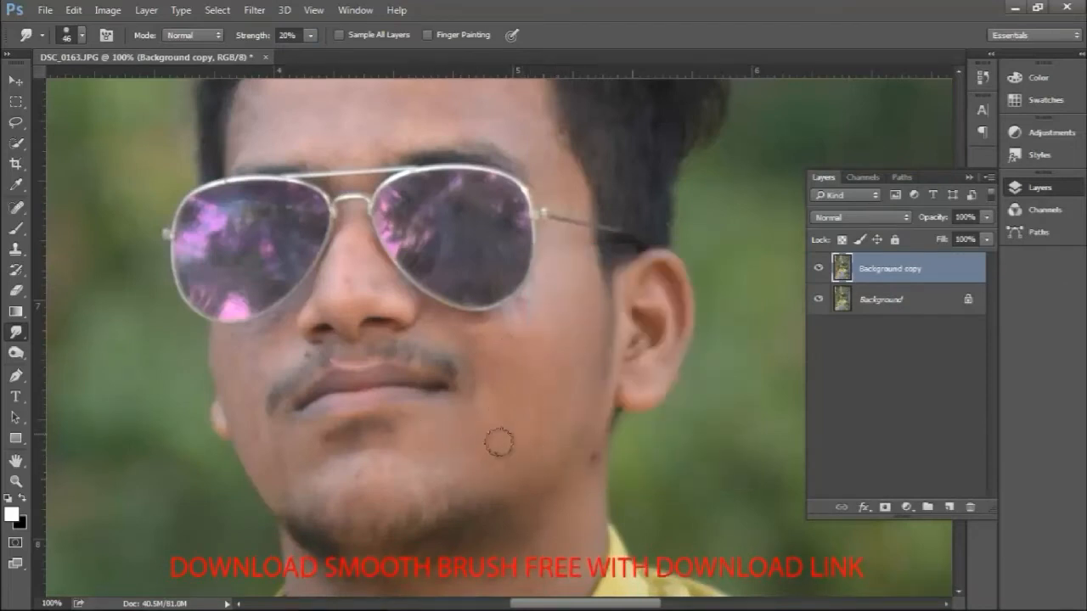
right_click(518, 370)
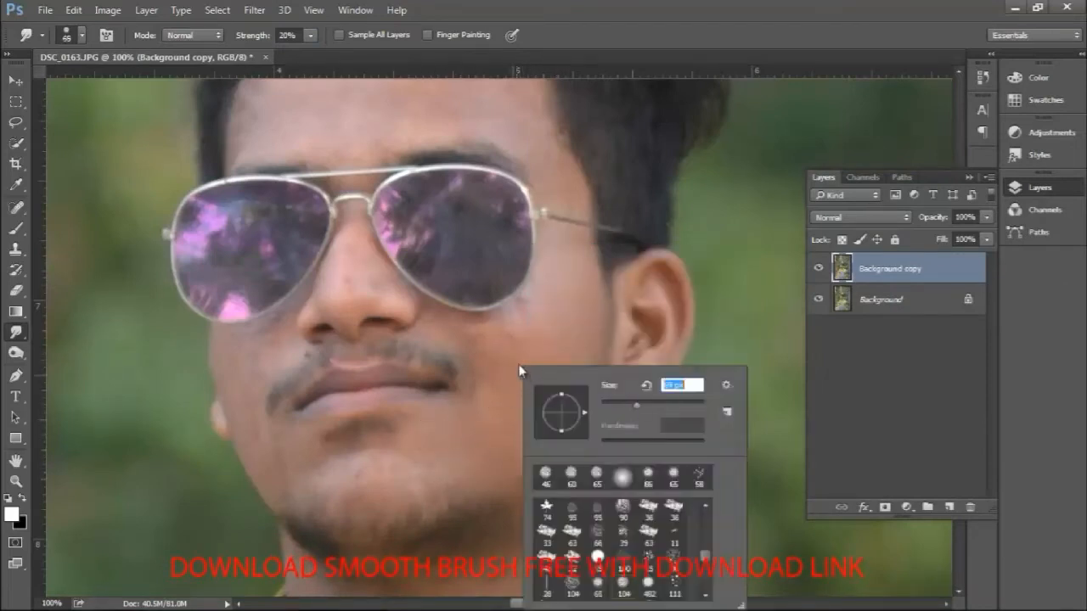
type("69")
key("Return")
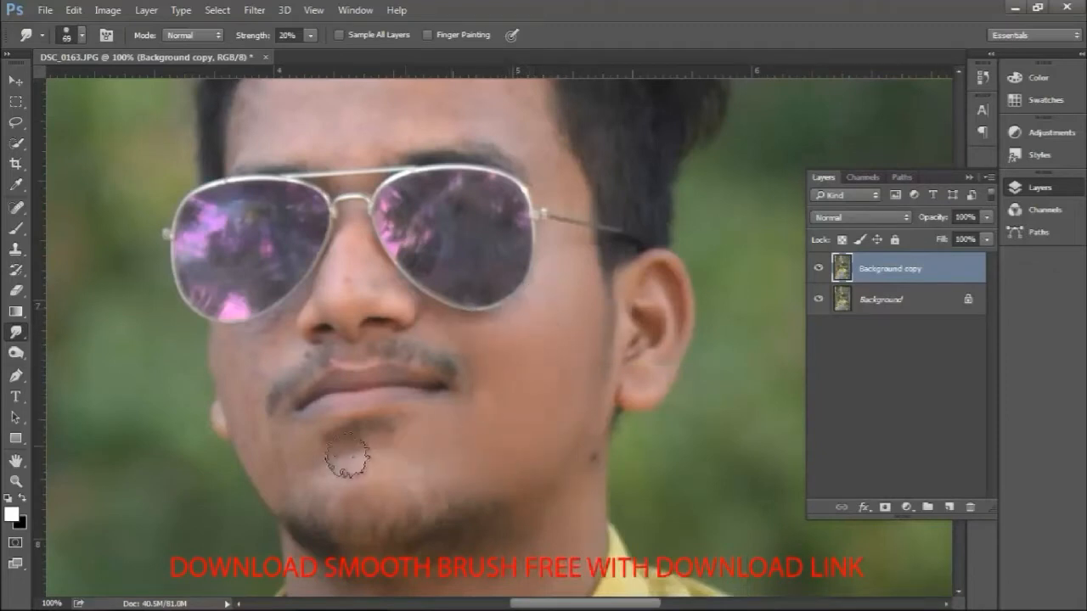
- Smooth the jaw, the far cheek and the forehead with the 69 px Smudge brush
left_click_drag(456, 422, 622, 346)
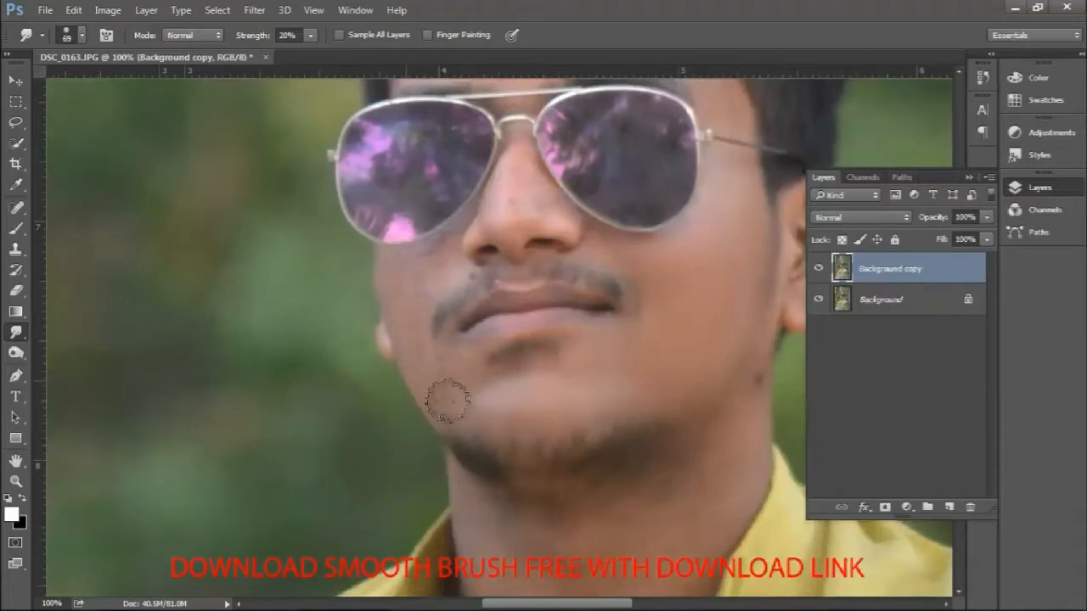
left_click_drag(417, 275, 418, 416)
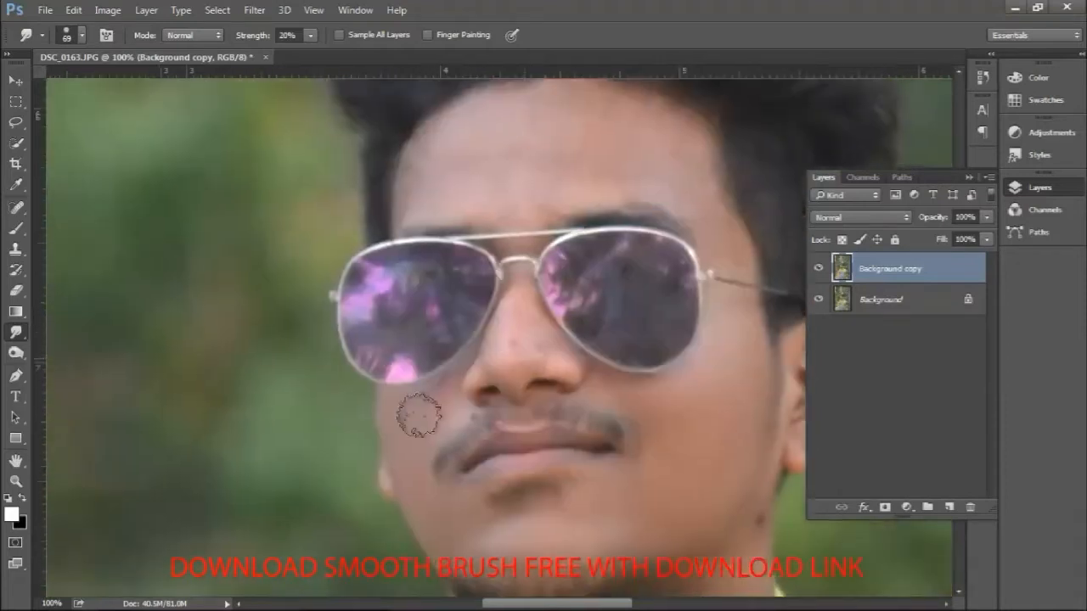
left_click_drag(538, 266, 507, 357)
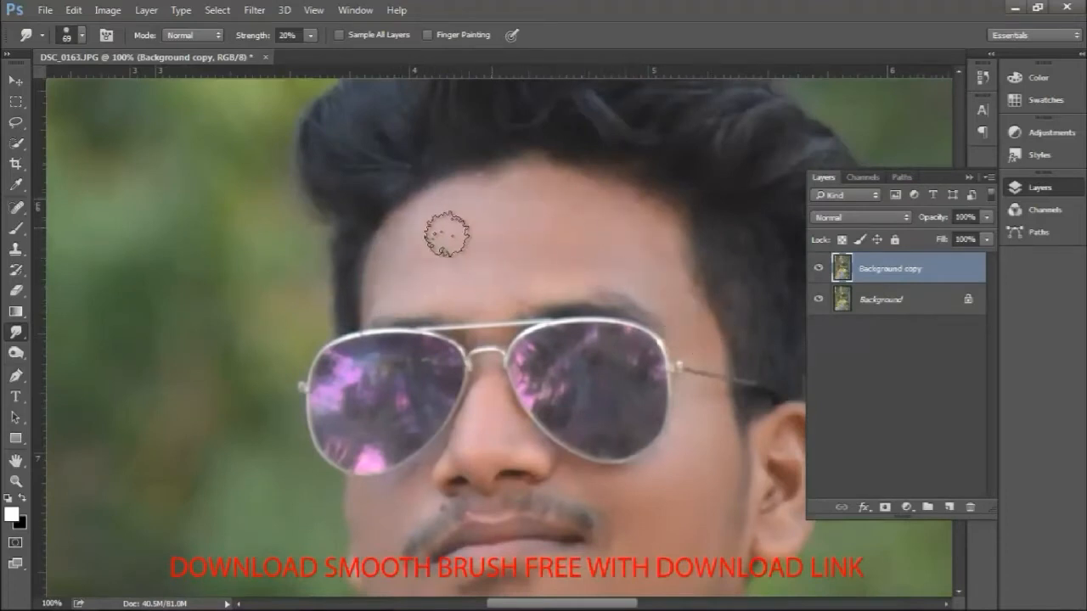
scroll(471, 202, "down", 3)
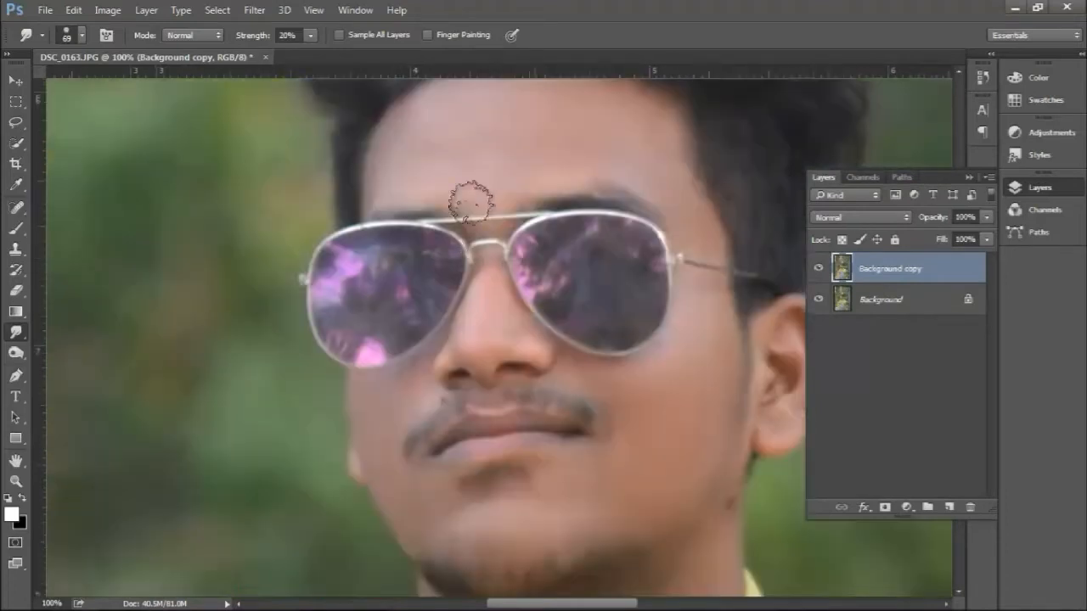
- Smooth the skin of the neck down to the shirt collar, enlarging the Smudge brush to 82 px
left_click_drag(736, 495, 480, 296)
left_click_drag(641, 560, 743, 331)
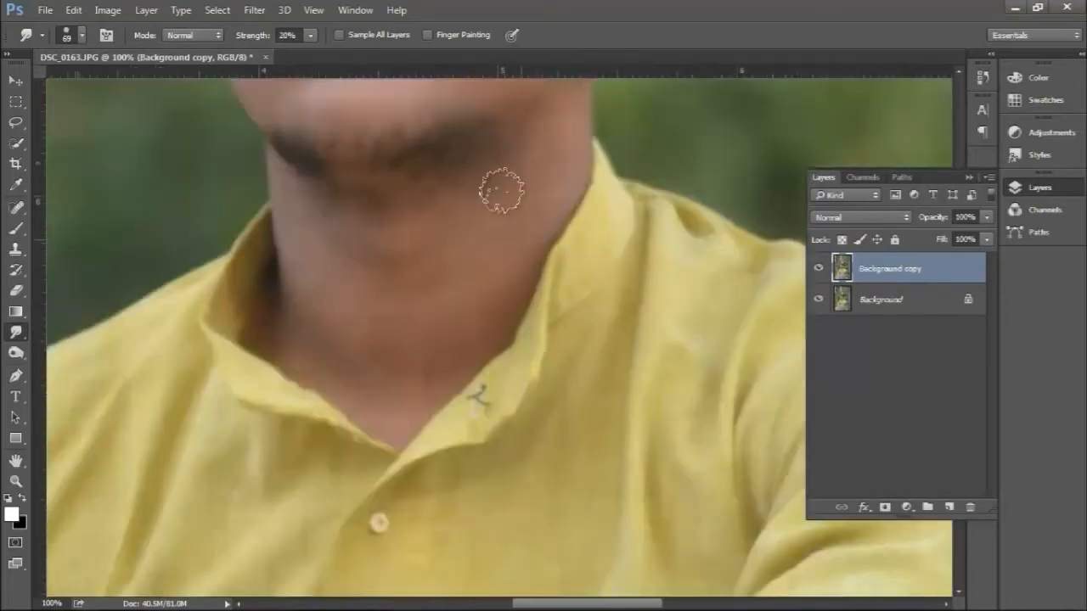
scroll(536, 148, "up", 2)
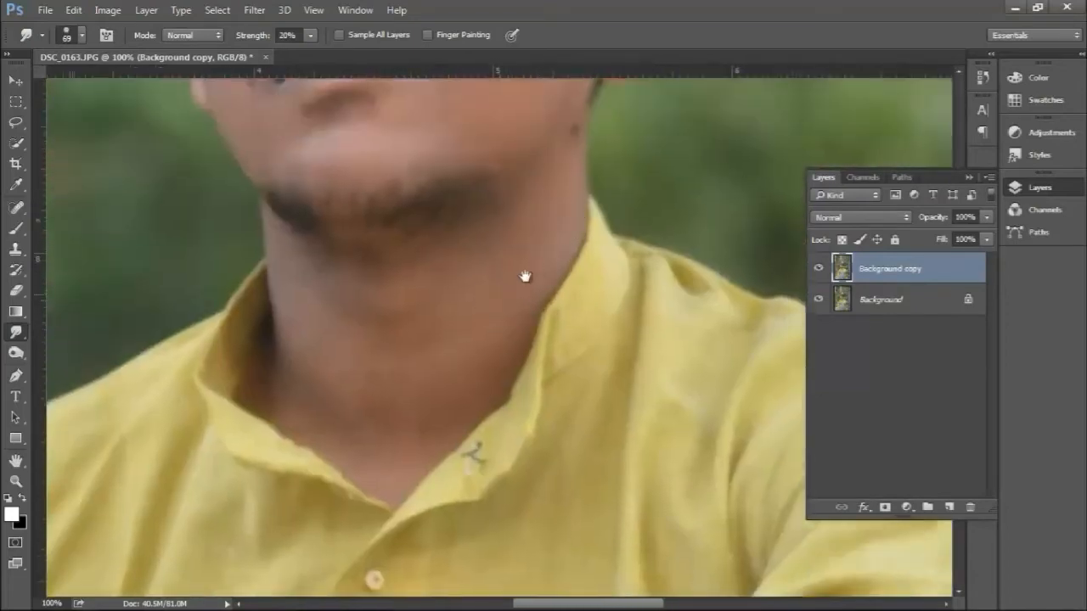
left_click_drag(525, 277, 611, 201)
right_click(698, 303)
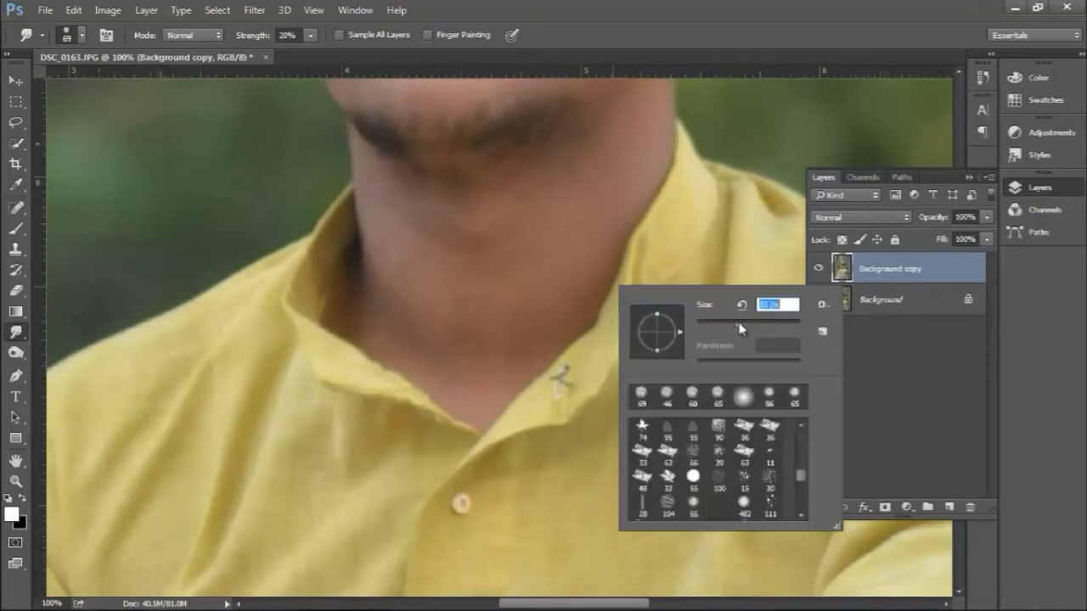
left_click_drag(737, 326, 741, 326)
left_click(450, 258)
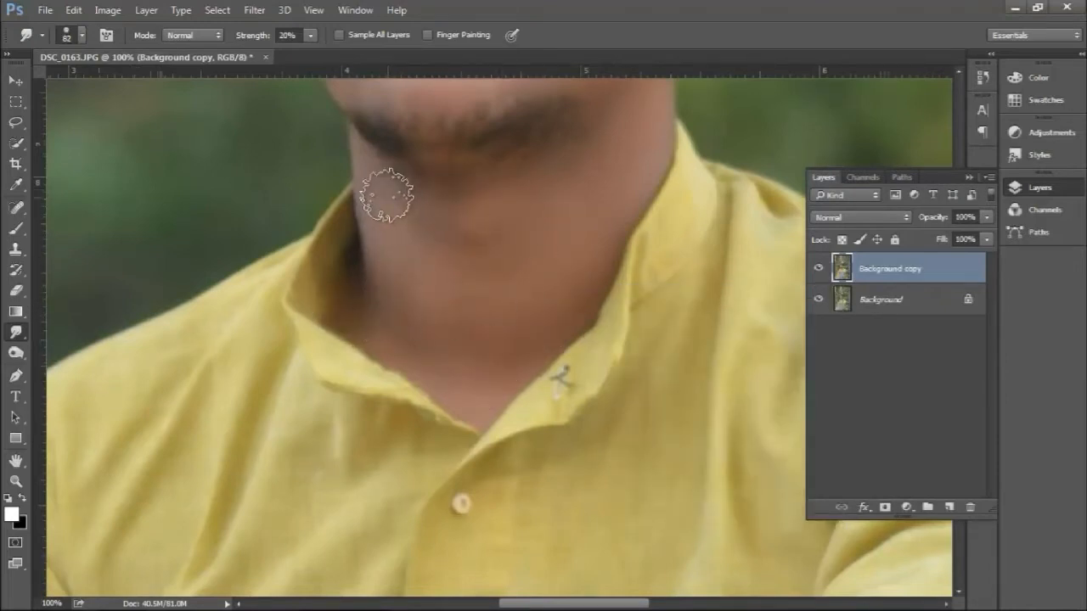
scroll(450, 360, "up", 5)
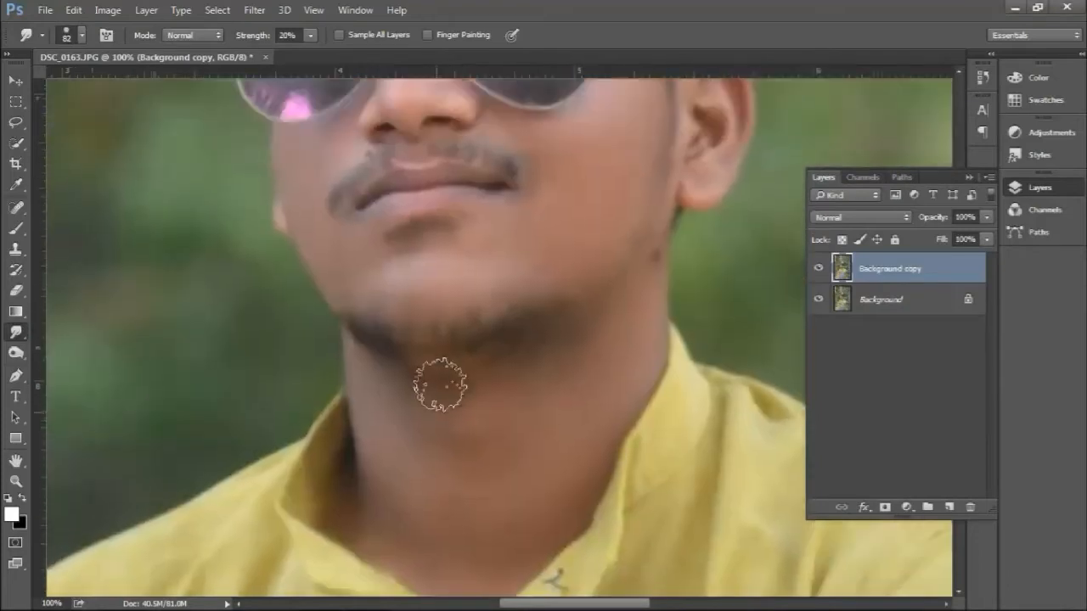
- Reduce the Smudge brush to 21 px and smooth the fine areas around the lips and moustache
scroll(461, 381, "up", 4)
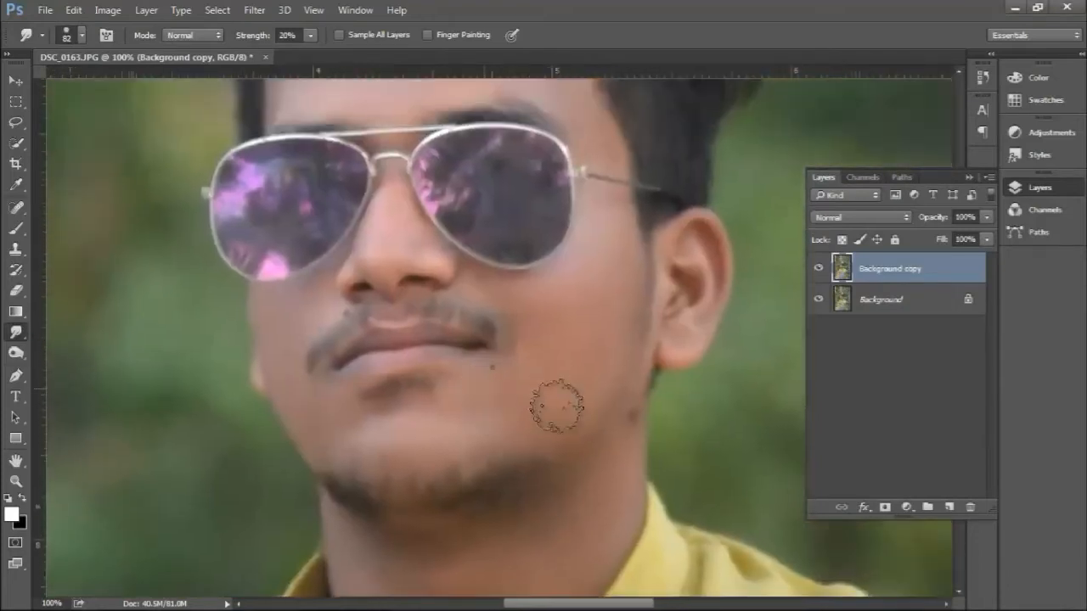
right_click(456, 391)
left_click(585, 406)
left_click(448, 375)
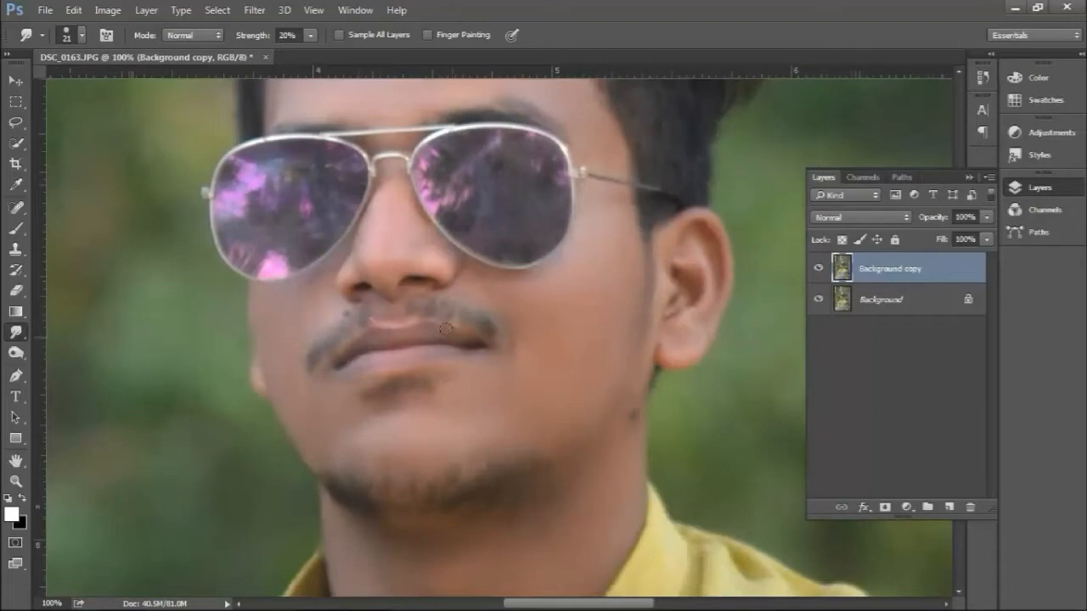
- Smooth the forearm resting on the knee and the back of its hand with a 102 px Smudge brush
left_click_drag(435, 170, 441, 102)
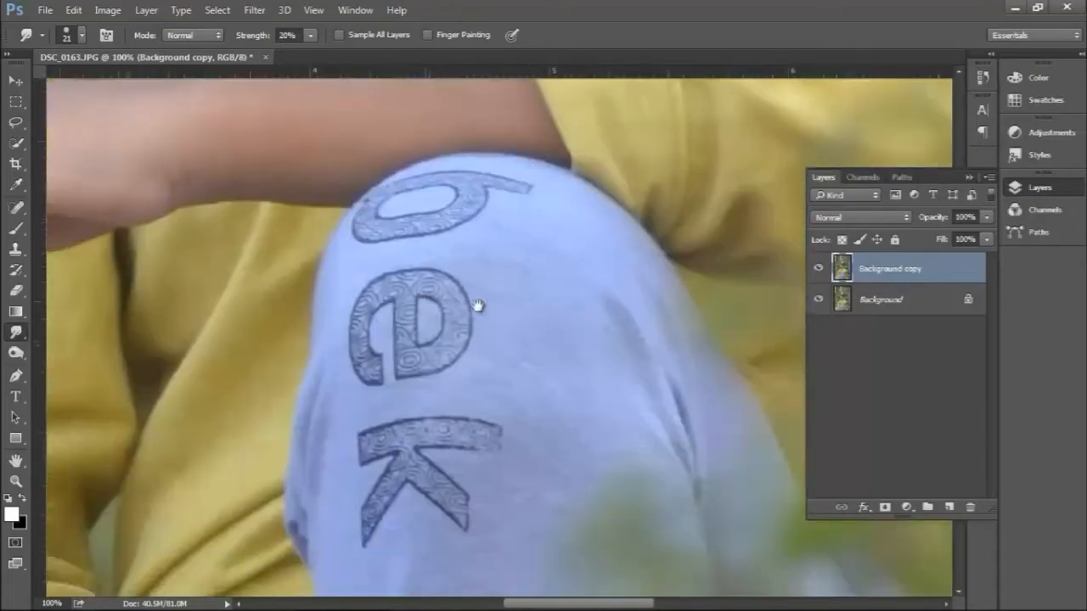
left_click_drag(478, 306, 560, 365)
right_click(454, 324)
key("Return")
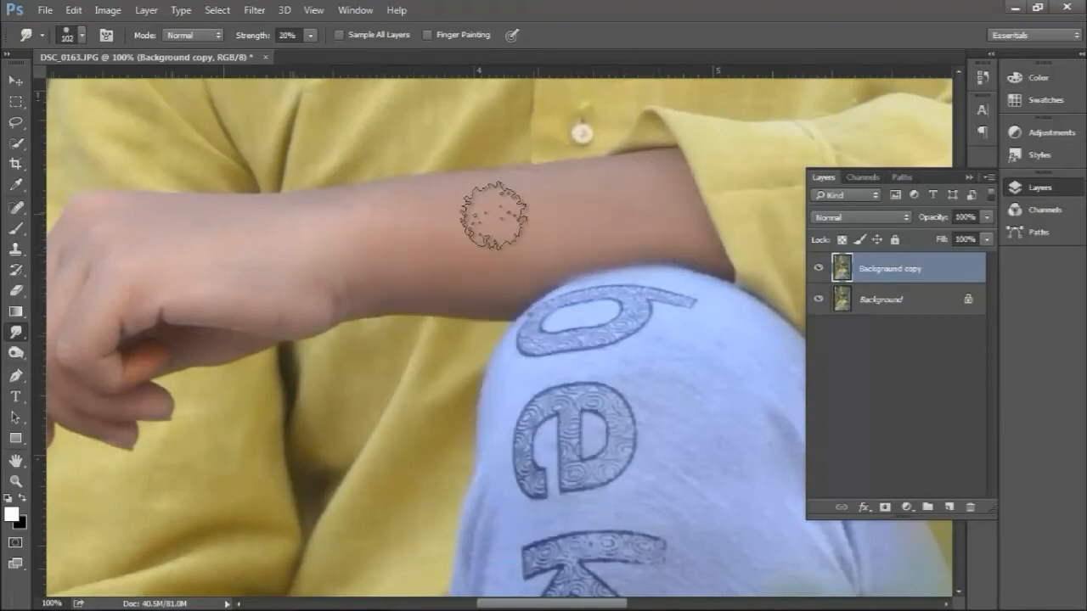
left_click_drag(247, 275, 373, 323)
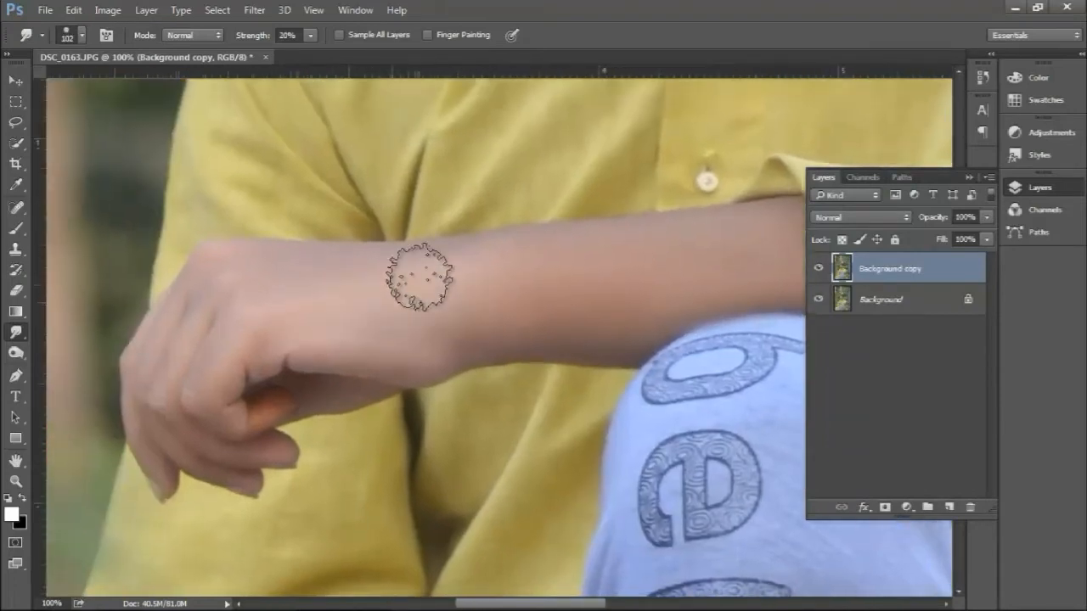
left_click_drag(265, 322, 357, 217)
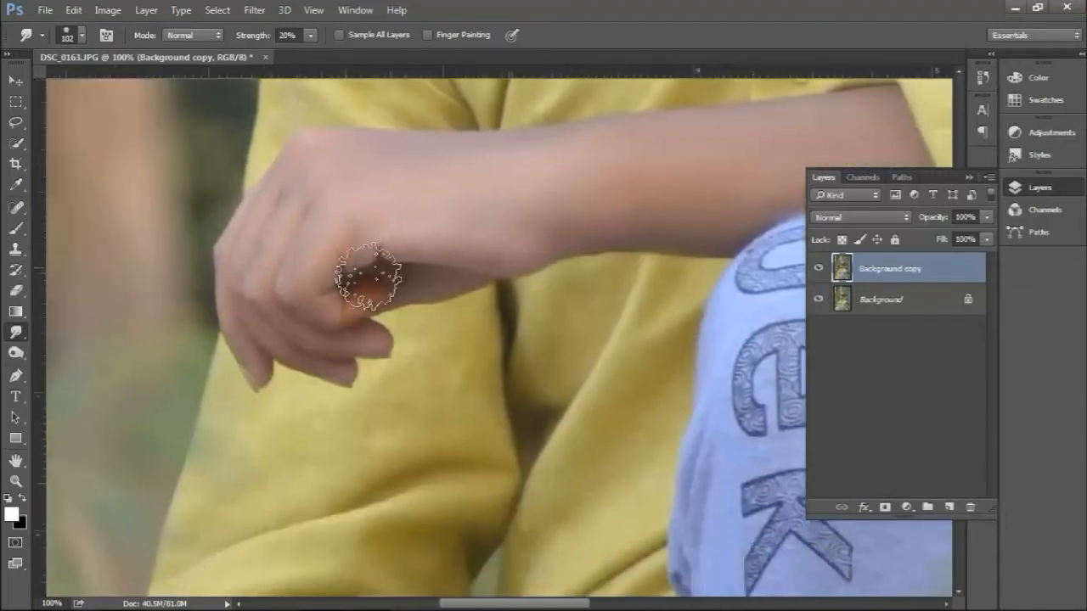
- Smooth the fingers of the hand beside the knee with a 68 px Smudge brush
right_click(360, 277)
type("68")
key("Return")
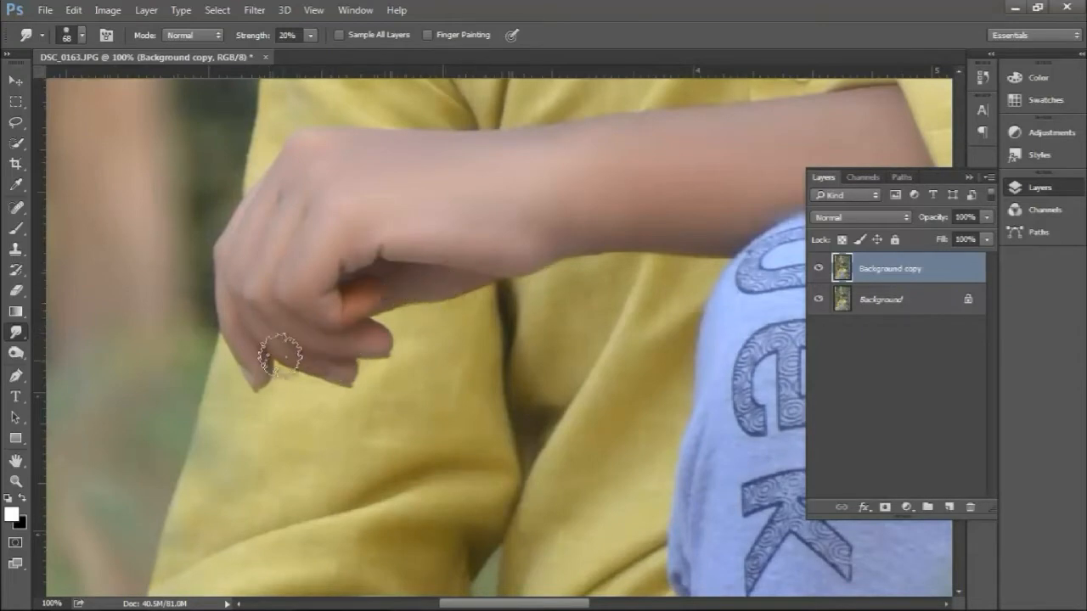
- Smooth the lower hand and wrist beside the jeans with a 66 px Smudge brush, and fit the whole photo in view
left_click_drag(414, 416, 436, 175)
left_click_drag(552, 586, 378, 420)
right_click(368, 375)
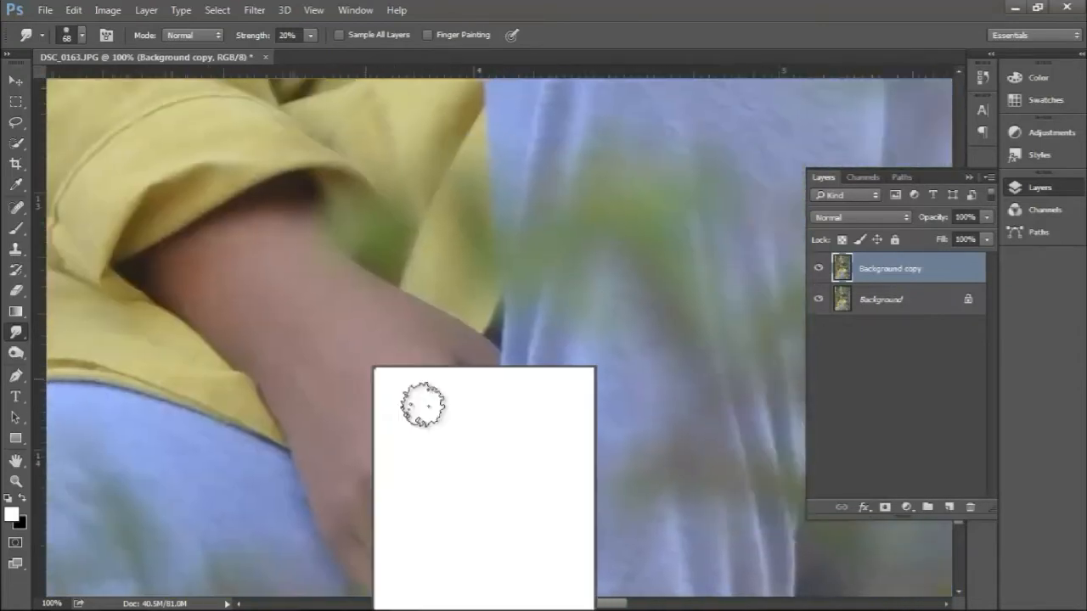
left_click(291, 355)
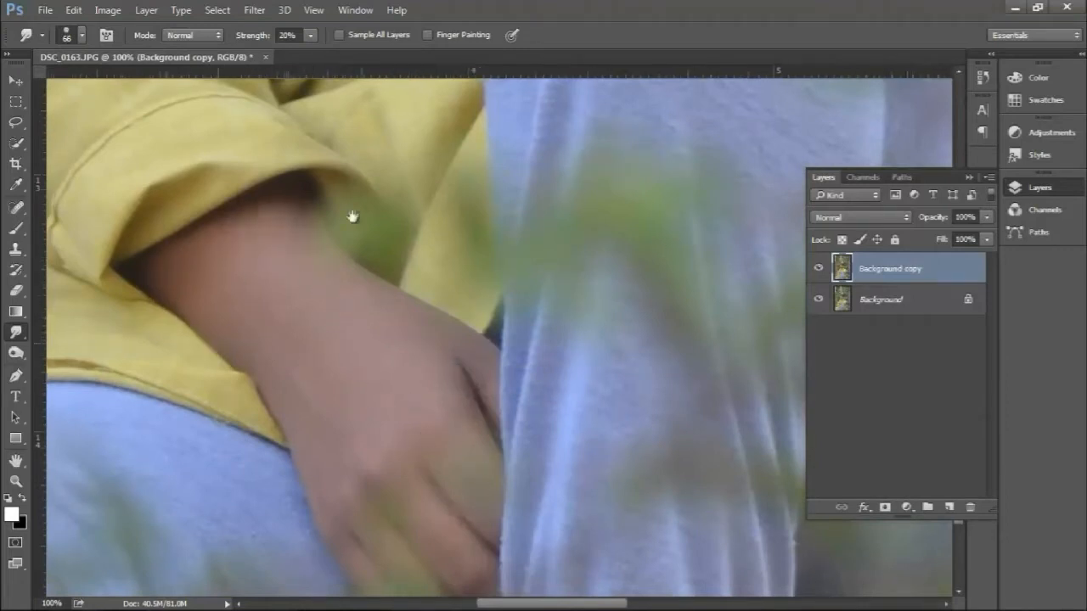
left_click_drag(352, 216, 332, 28)
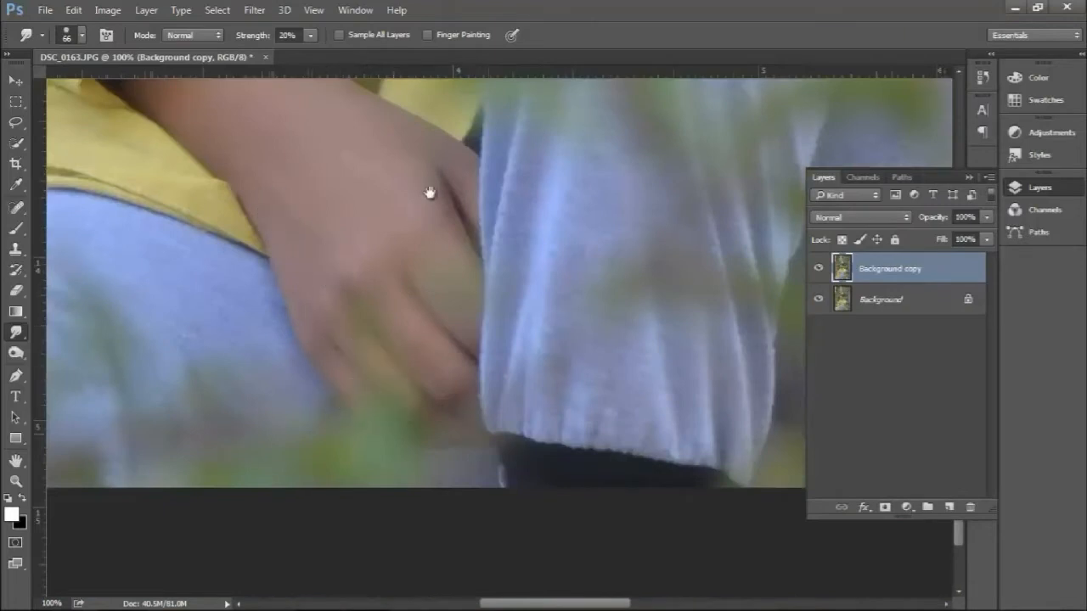
left_click_drag(430, 194, 399, 274)
left_click_drag(764, 316, 247, 306)
key("ctrl+0")
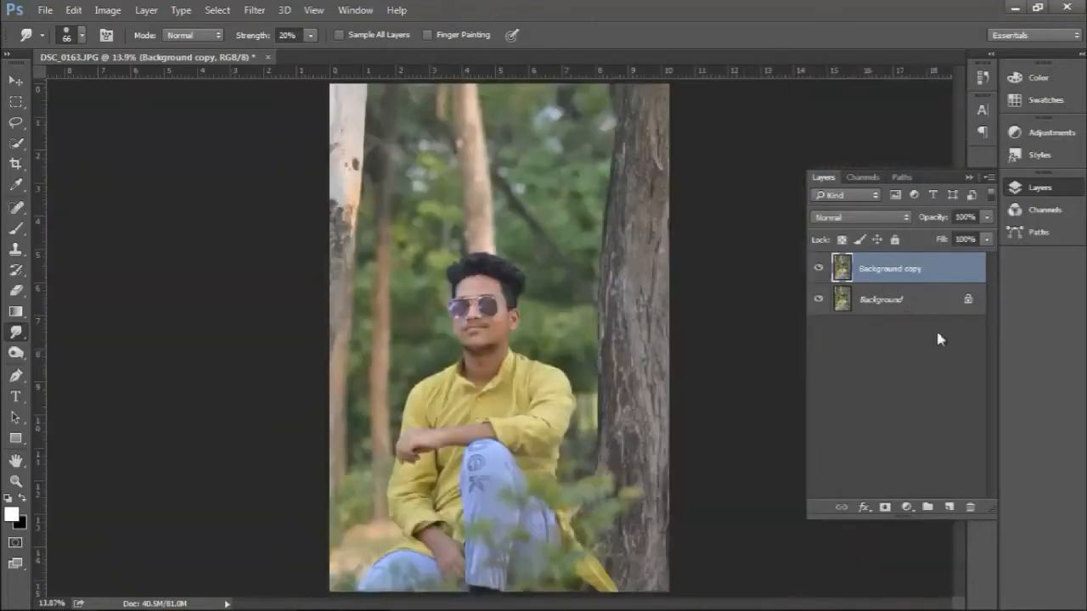
- Duplicate the Background layer and the retouched layer, keeping only two copies above the original
left_click_drag(939, 304, 949, 507)
left_click(922, 270)
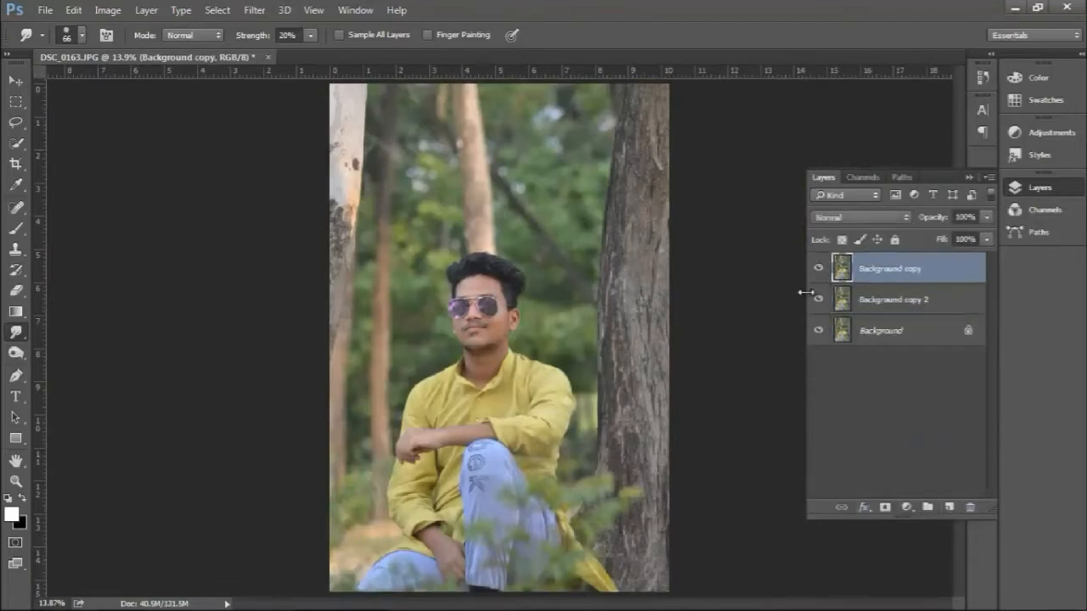
key("ctrl+j")
left_click(880, 303)
key("Delete")
left_click(895, 266)
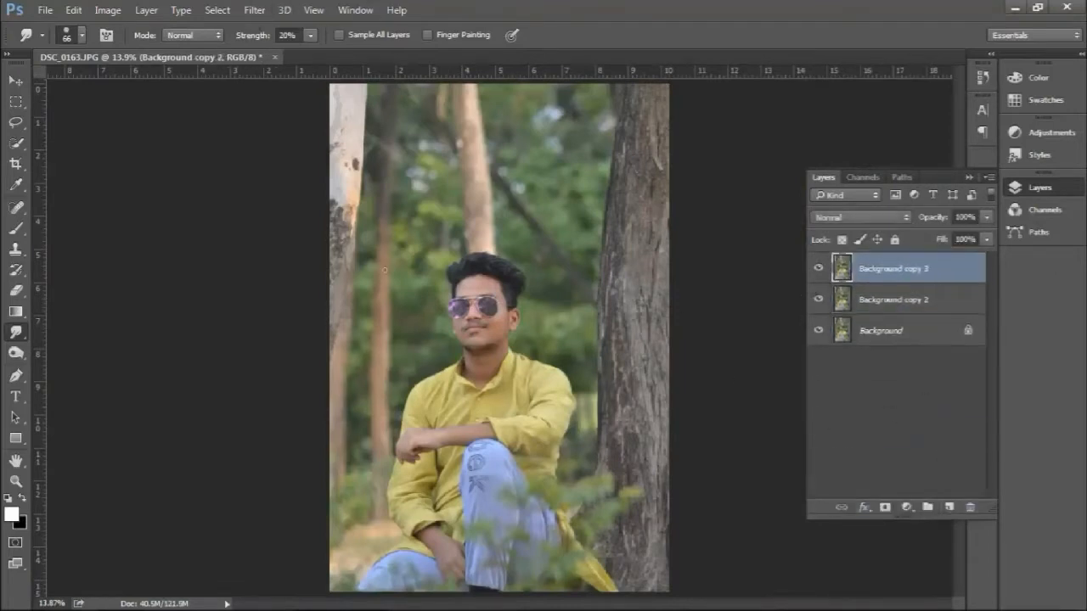
left_click(255, 9)
left_click(289, 133)
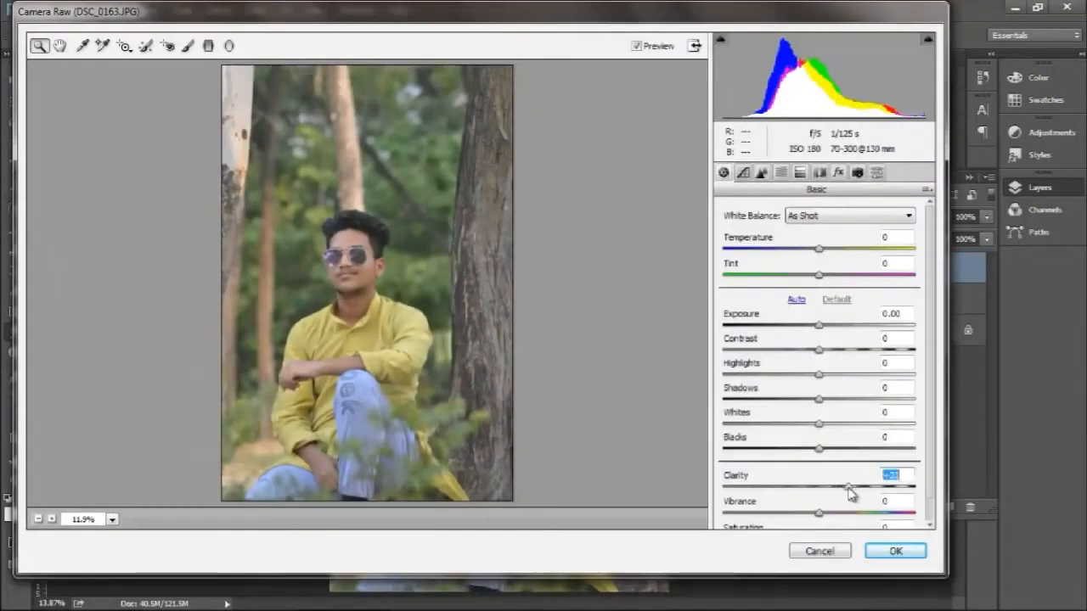
left_click(762, 173)
left_click(780, 172)
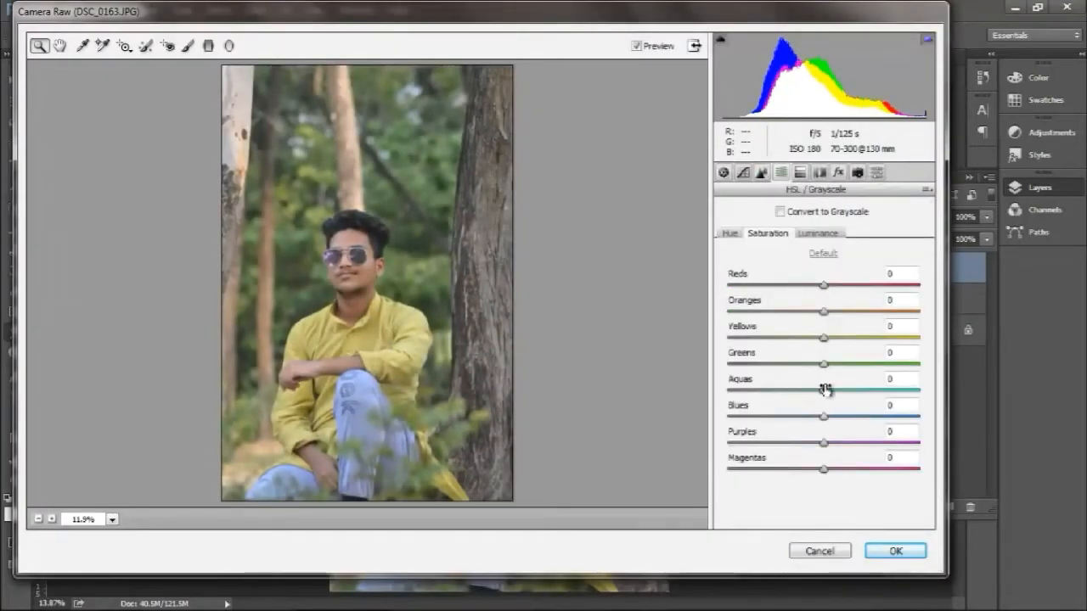
left_click(824, 365)
left_click(819, 551)
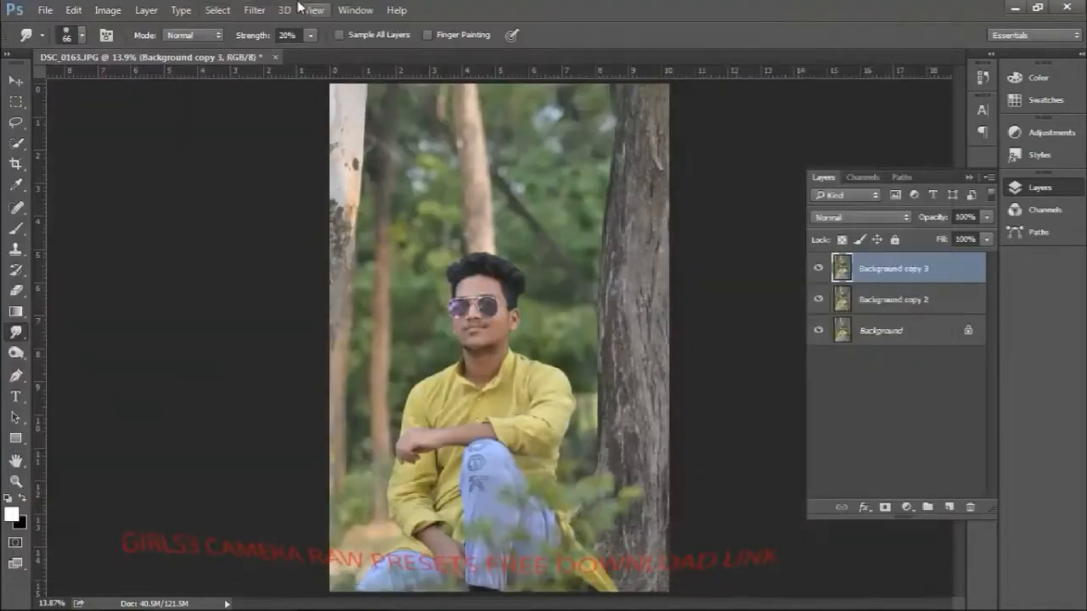
- Open the Camera Raw filter and load a settings preset from the Girls Photo Editing Presets folder
left_click(254, 9)
left_click(293, 102)
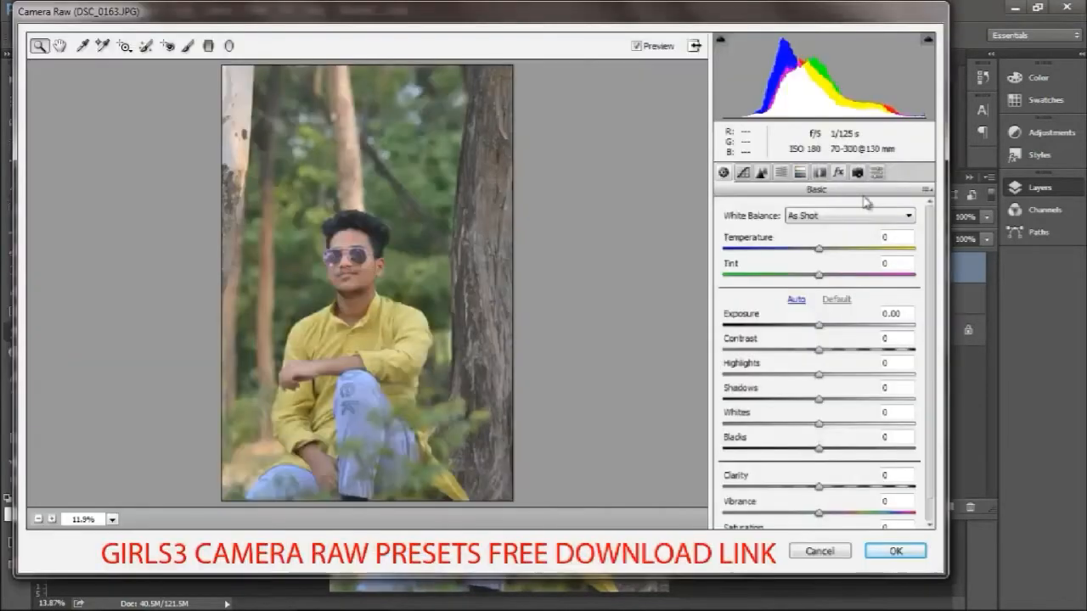
left_click(858, 173)
left_click(928, 188)
left_click(888, 350)
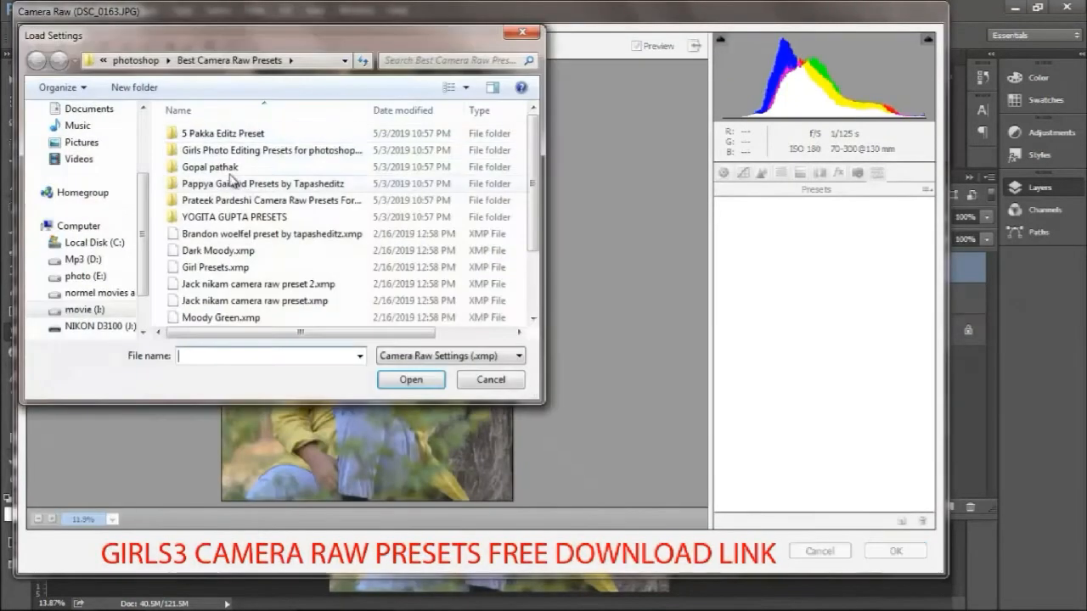
double_click(230, 152)
double_click(227, 169)
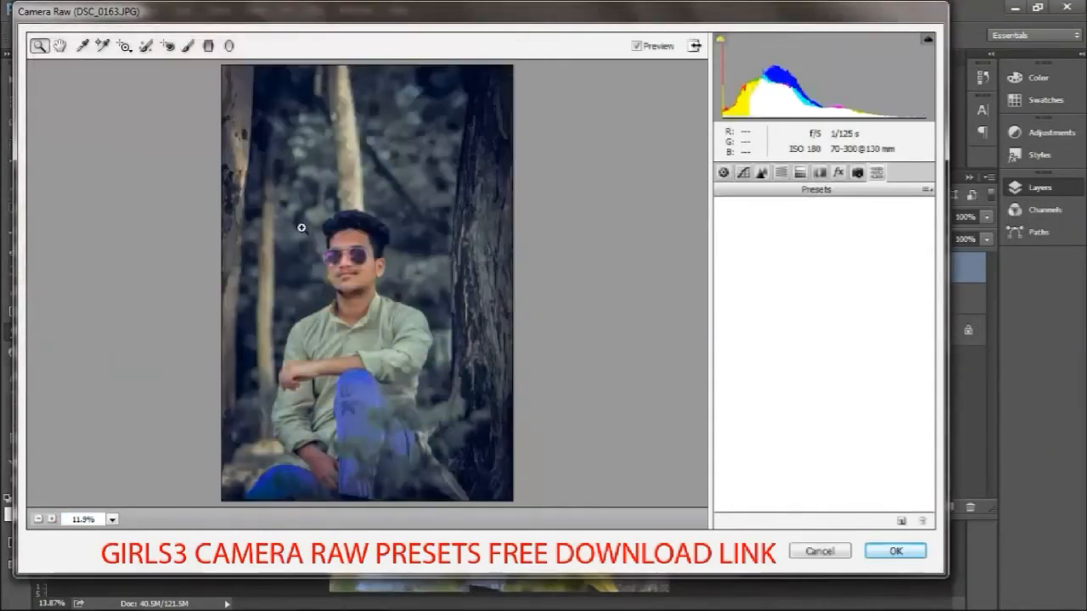
- Raise the luminance of the oranges in the Camera Raw HSL adjustments to brighten the skin
left_click(761, 173)
left_click(780, 172)
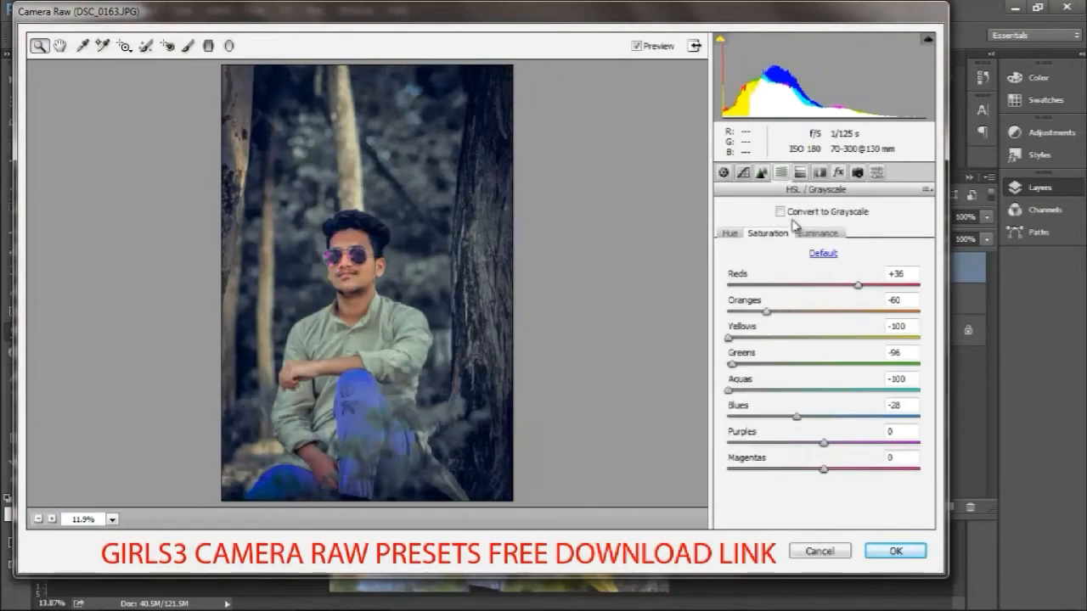
left_click(817, 233)
left_click_drag(846, 312, 887, 314)
left_click(768, 233)
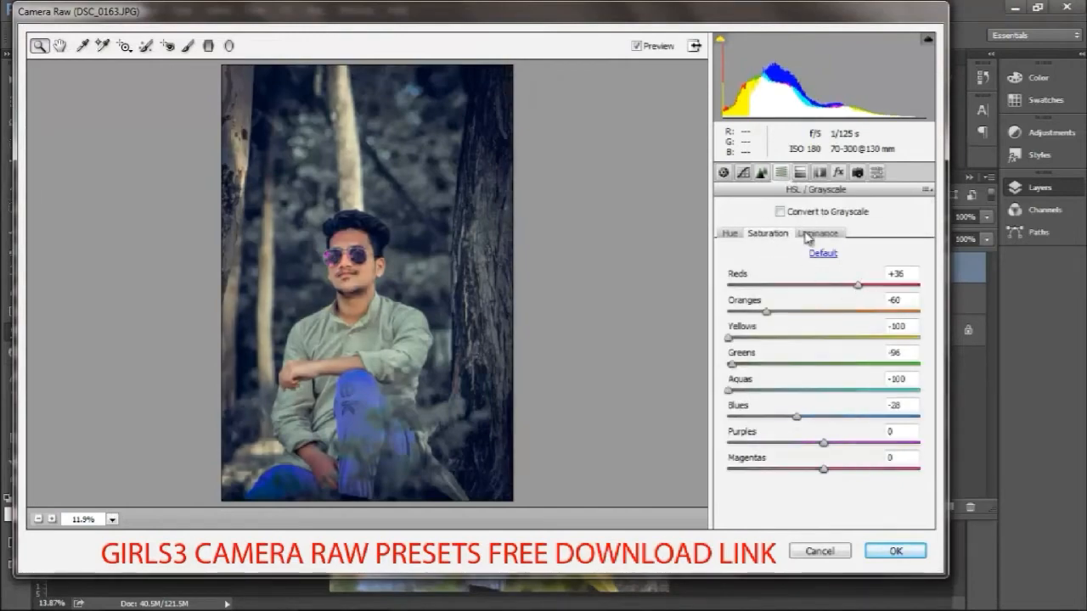
- In the Camera Raw HSL adjustments, set the luminance of the reds to +100 and raise the hue of the reds
left_click(817, 233)
left_click_drag(824, 286, 915, 287)
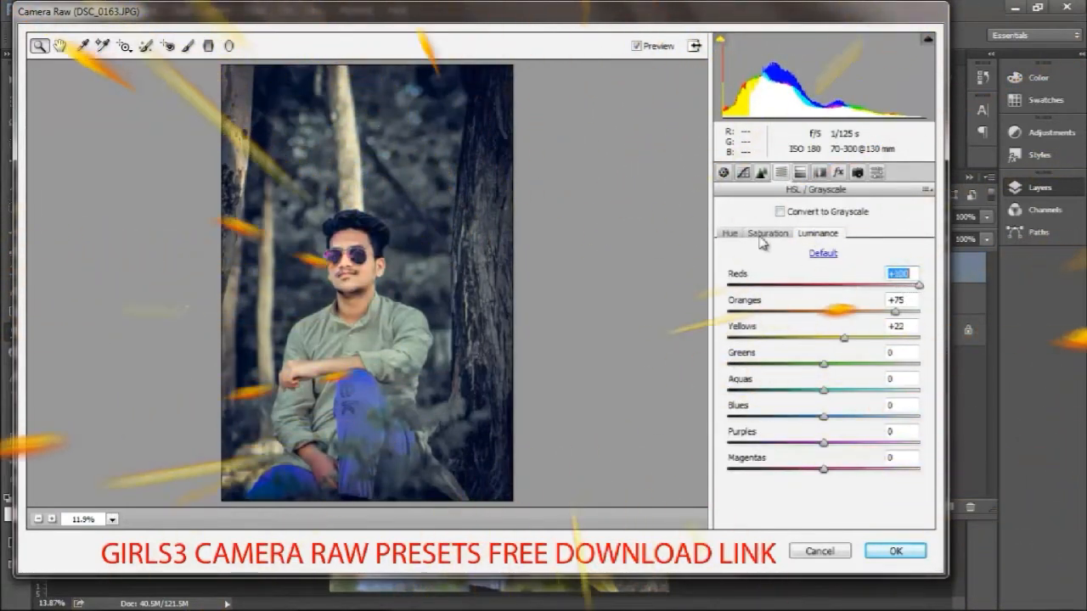
left_click(730, 233)
left_click_drag(823, 286, 852, 293)
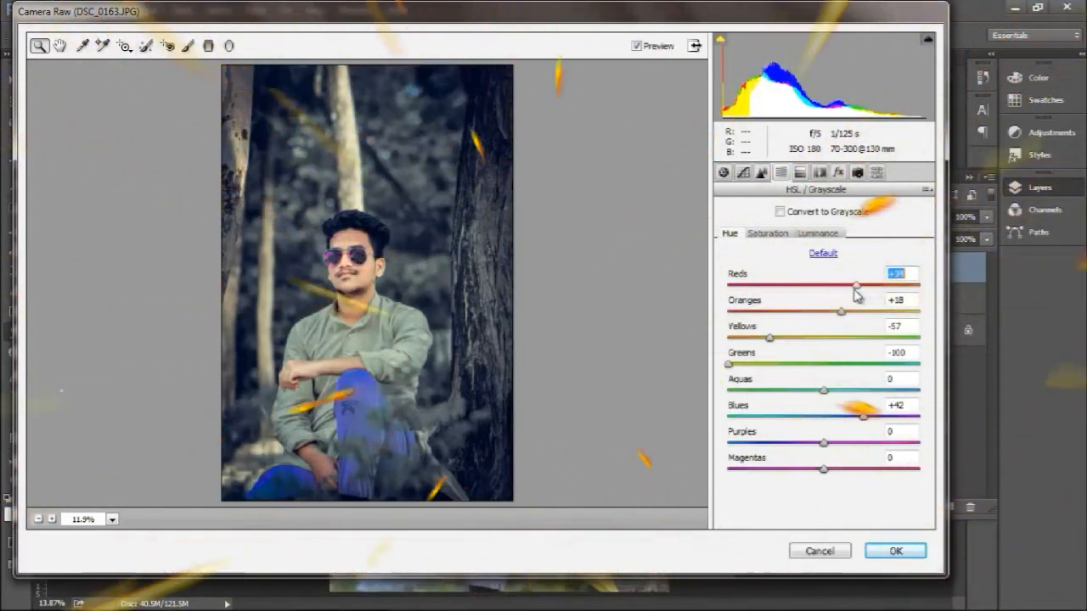
- Split-tone with highlights at hue 231, saturation 39 and shadows at hue 62, saturation 11, shifting the balance toward the highlights
left_click(818, 173)
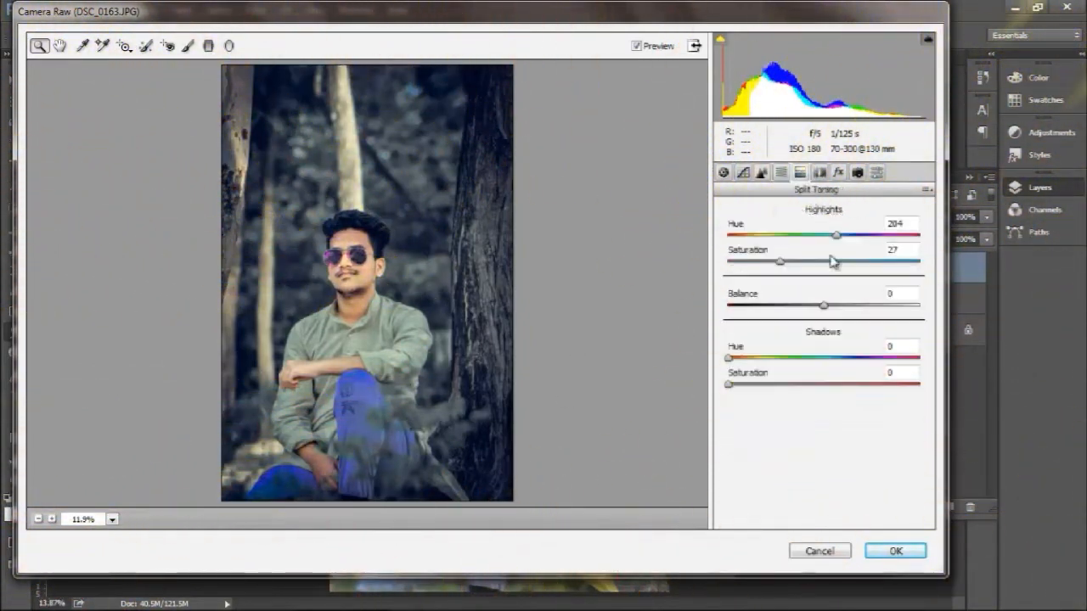
left_click_drag(781, 261, 769, 265)
left_click_drag(829, 237, 852, 238)
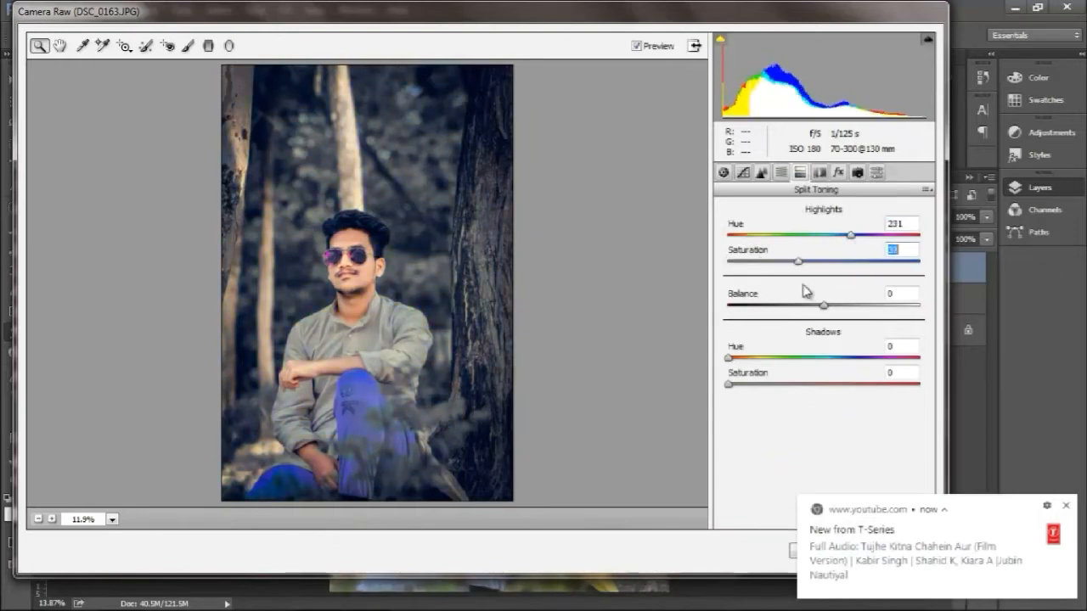
mouse_move(803, 286)
left_mouse_down()
mouse_move(817, 294)
mouse_move(803, 287)
left_mouse_up()
left_click(1066, 507)
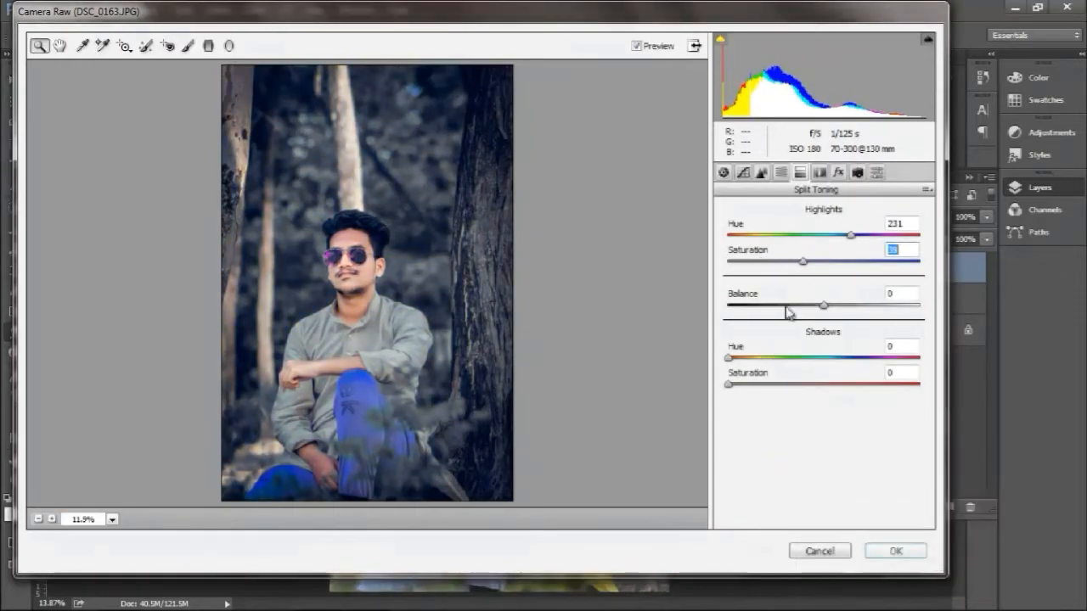
left_click_drag(727, 358, 762, 383)
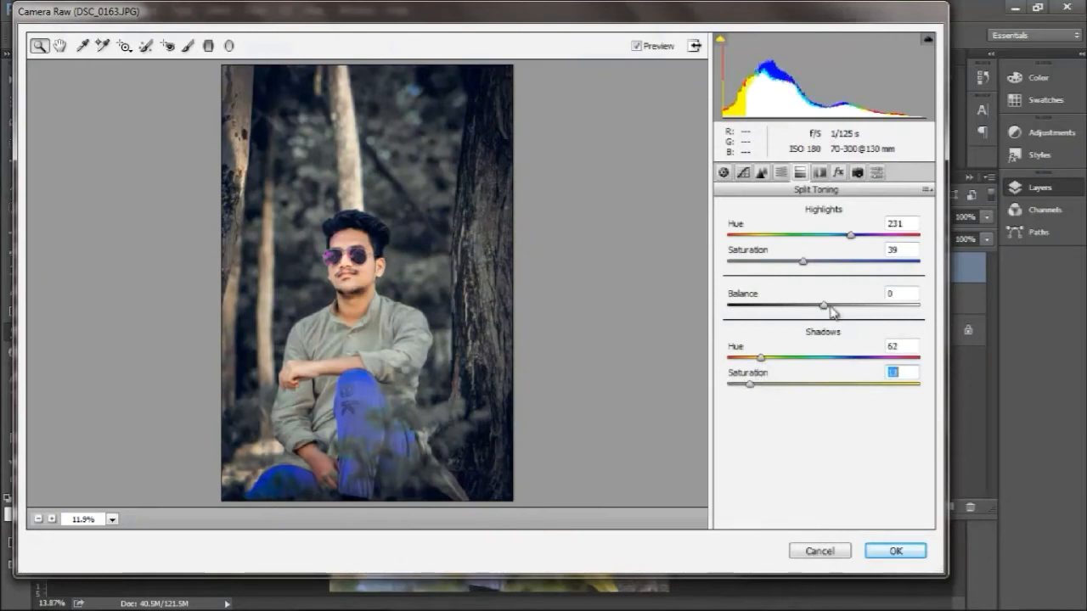
left_click_drag(831, 307, 853, 305)
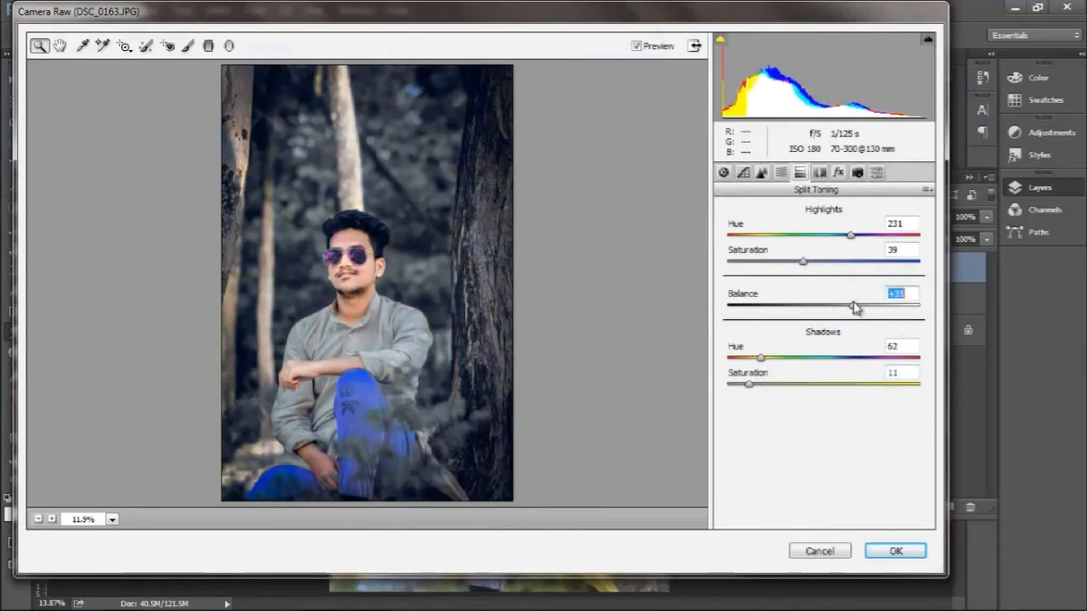
- Set Clarity to +53 and slightly lower the Blacks in the Basic adjustments, and apply the Camera Raw filter
left_click(724, 172)
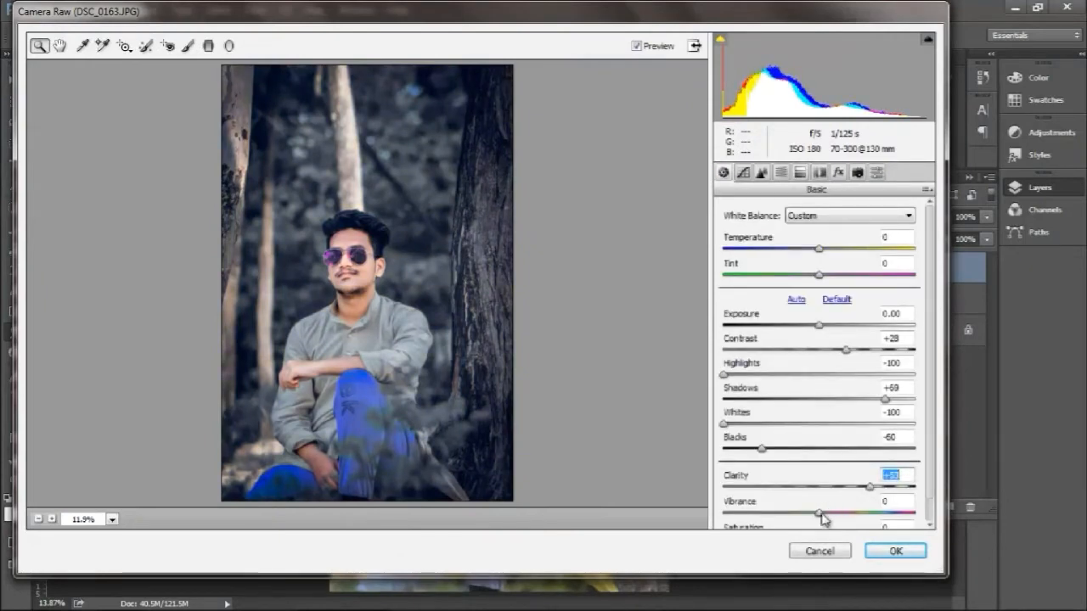
mouse_move(761, 448)
left_mouse_down()
mouse_move(781, 450)
mouse_move(761, 456)
left_mouse_up()
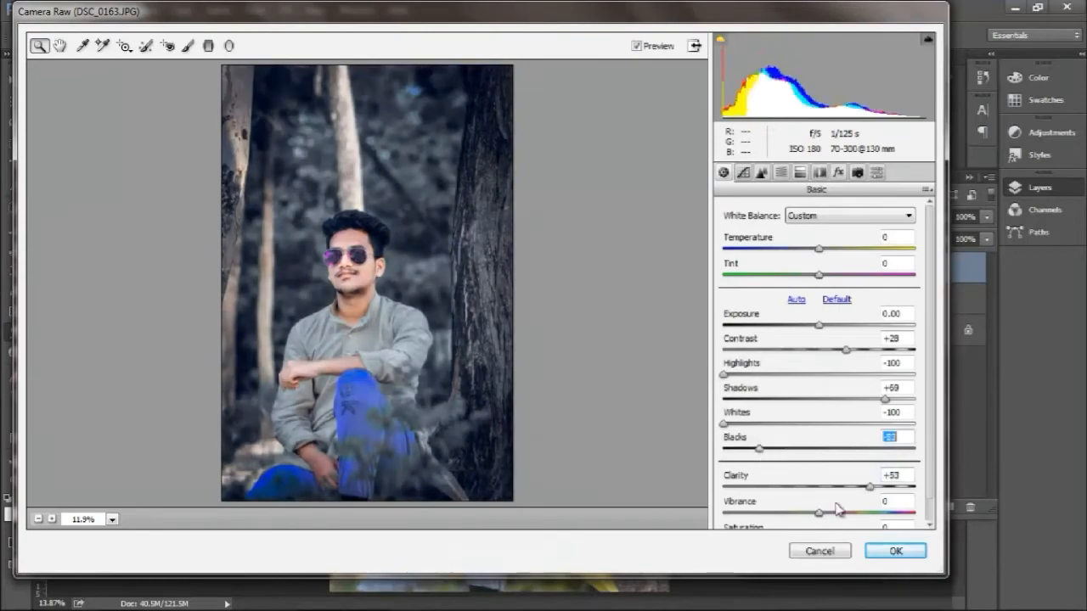
left_click(896, 552)
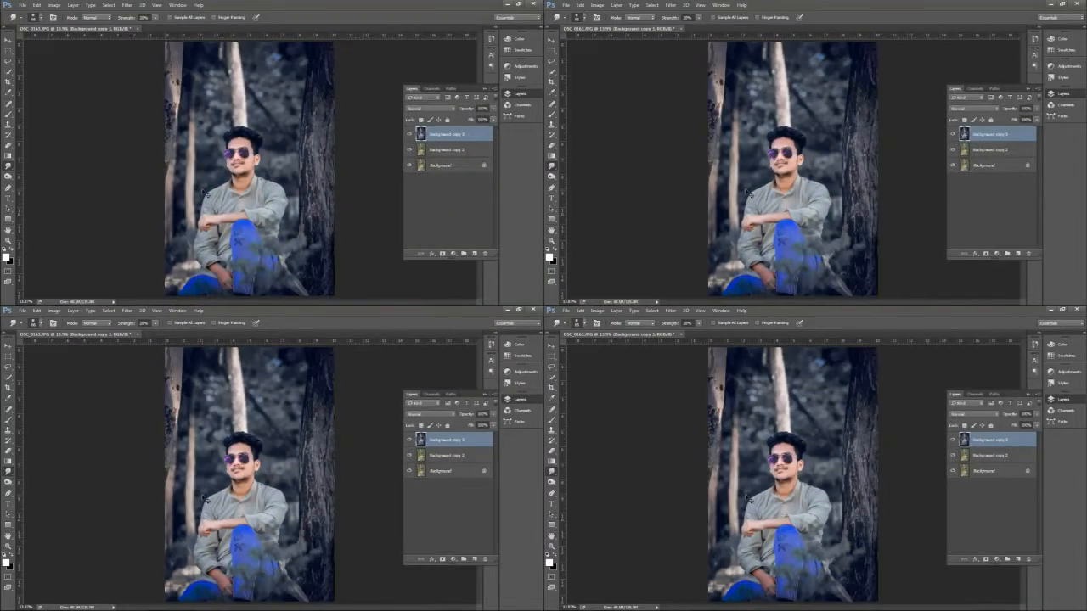
- Run the Camera Raw filter again on the top copy, adjust its Detail settings, and apply them
scroll(241, 157, "up", 10)
mouse_move(229, 159)
left_mouse_down()
mouse_move(221, 220)
mouse_move(252, 302)
mouse_move(265, 191)
mouse_move(247, 155)
left_mouse_up()
key("ctrl+0")
left_click(127, 5)
left_click(146, 51)
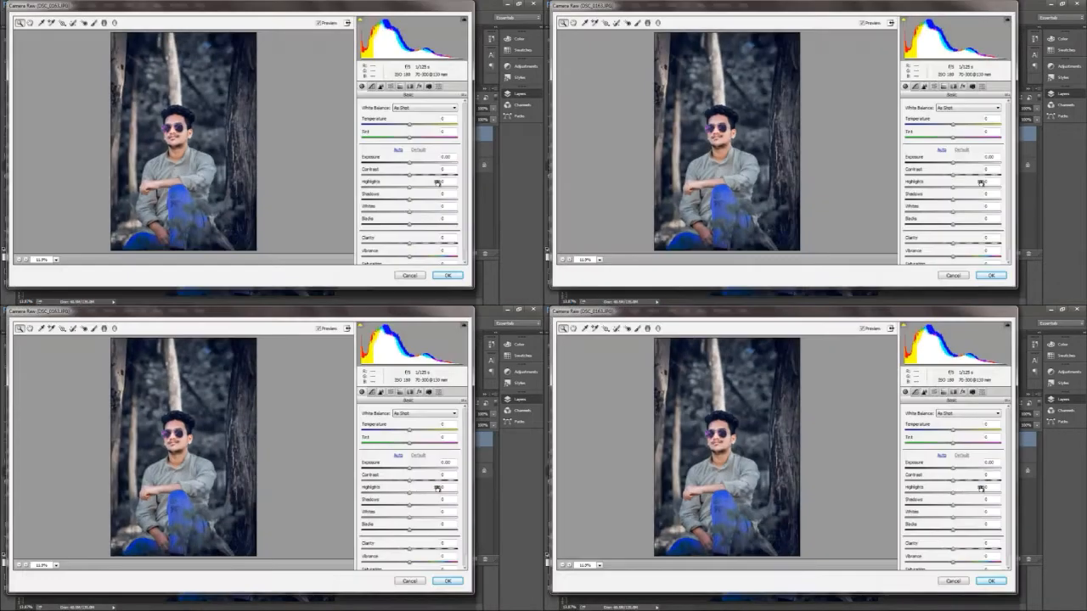
left_click(391, 87)
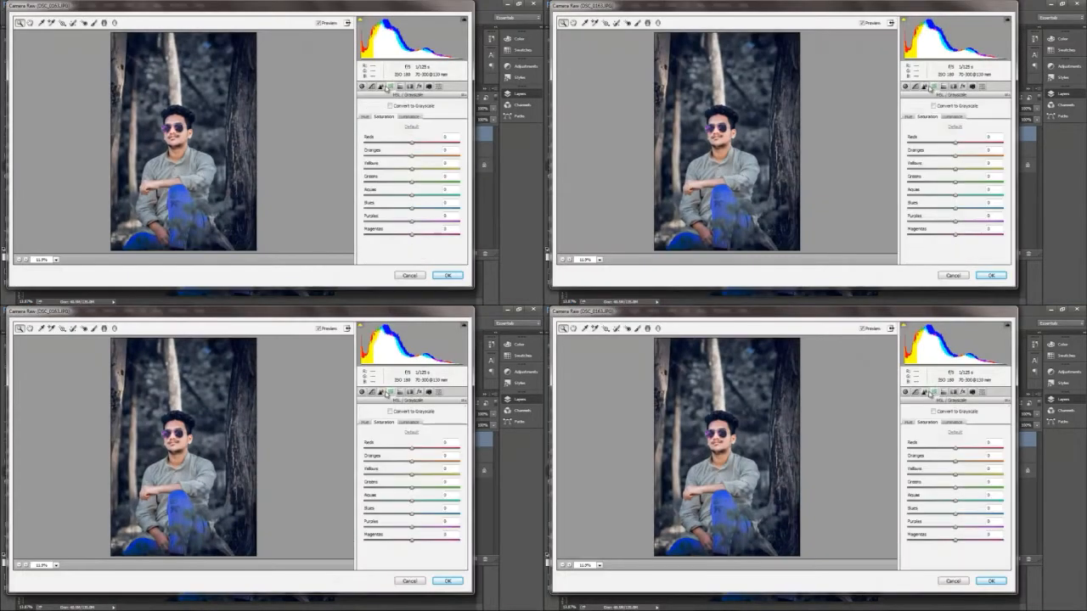
left_click(381, 86)
left_click(407, 187)
left_click(447, 275)
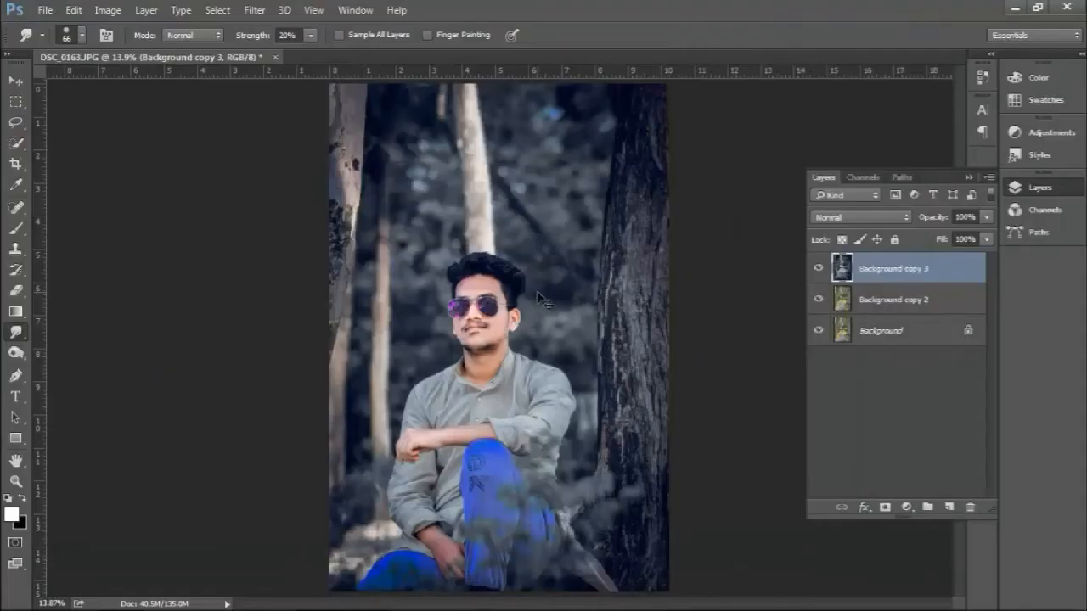
- Examine the retouched face up close and compare the photo with and without the top graded layer
key("ctrl+plus")
key("ctrl+plus")
key("ctrl+plus")
key("ctrl+plus")
key("ctrl+plus")
key("ctrl+plus")
left_click_drag(471, 337, 482, 415)
key("ctrl+0")
left_click(820, 270)
left_click(819, 270)
left_click(819, 270)
left_click(819, 270)
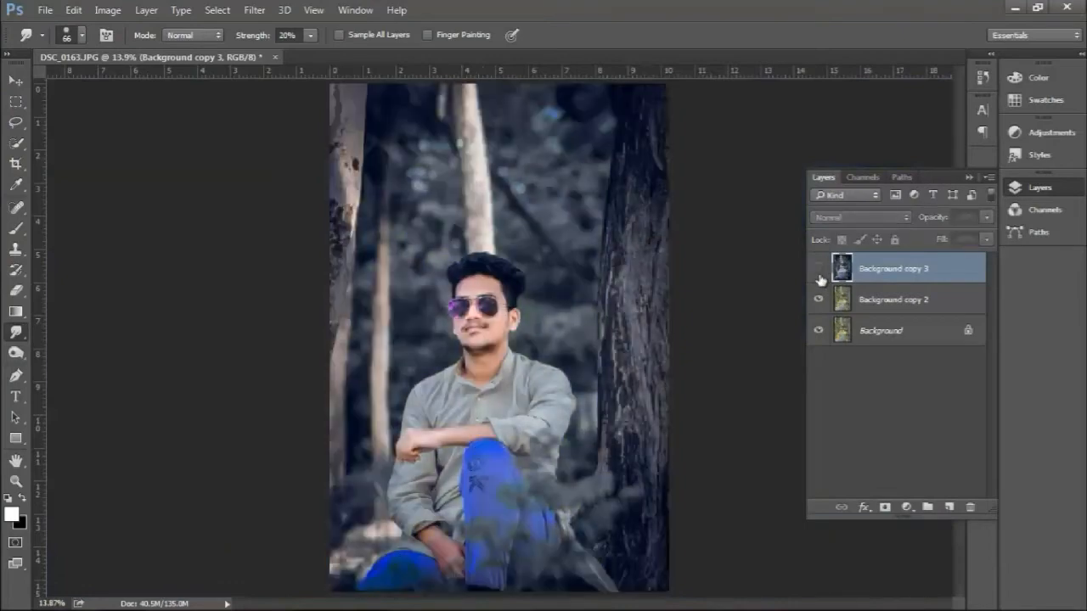
left_click(985, 241)
left_click_drag(987, 257, 1035, 261)
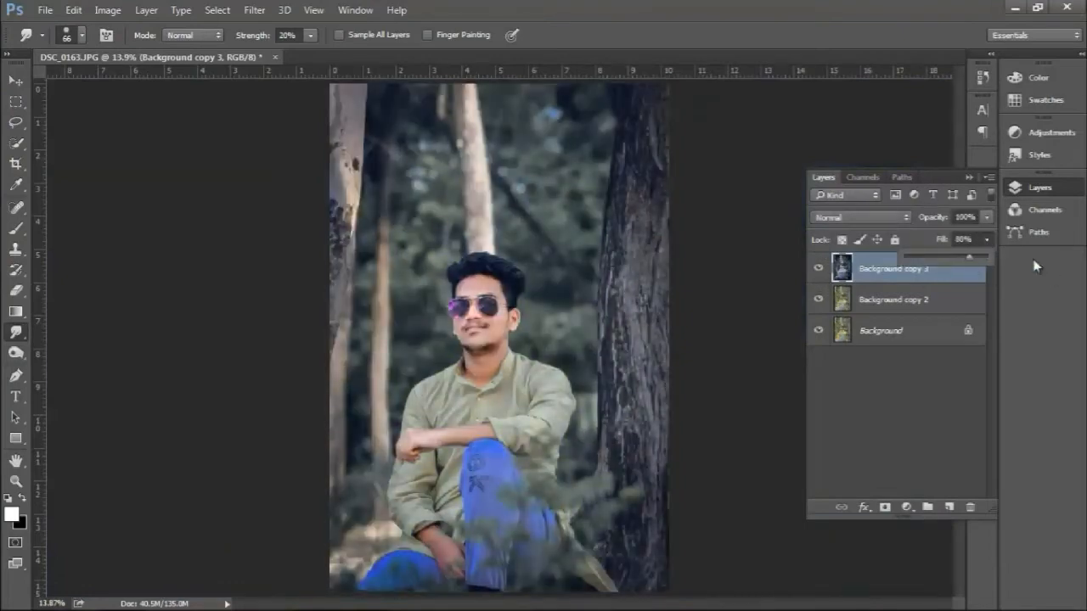
left_click(907, 507)
left_click(943, 493)
left_click_drag(594, 176, 824, 178)
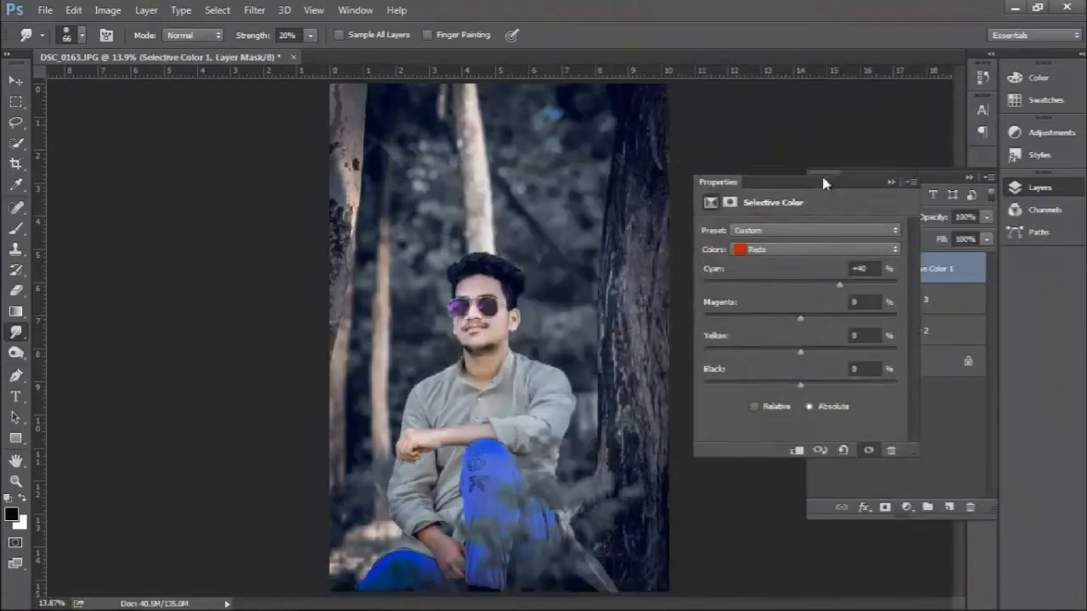
left_click(893, 450)
left_click(383, 226)
left_click(913, 170)
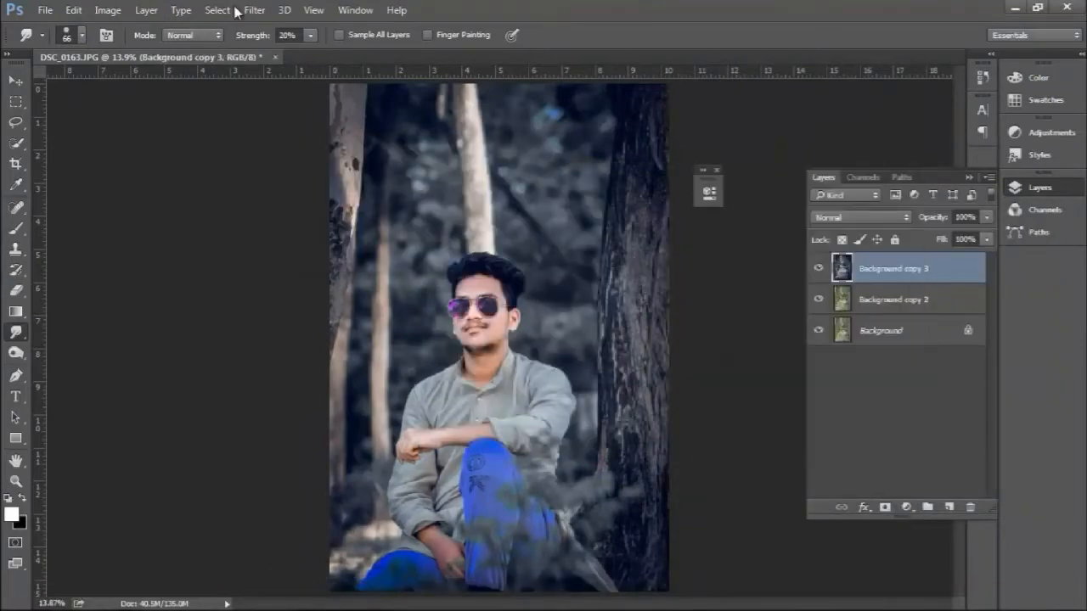
- Load the Pakka Editz Moody.xmp preset from the 5 Pakka Editz Preset folder in the Camera Raw filter and apply it
left_click(255, 10)
left_click(320, 102)
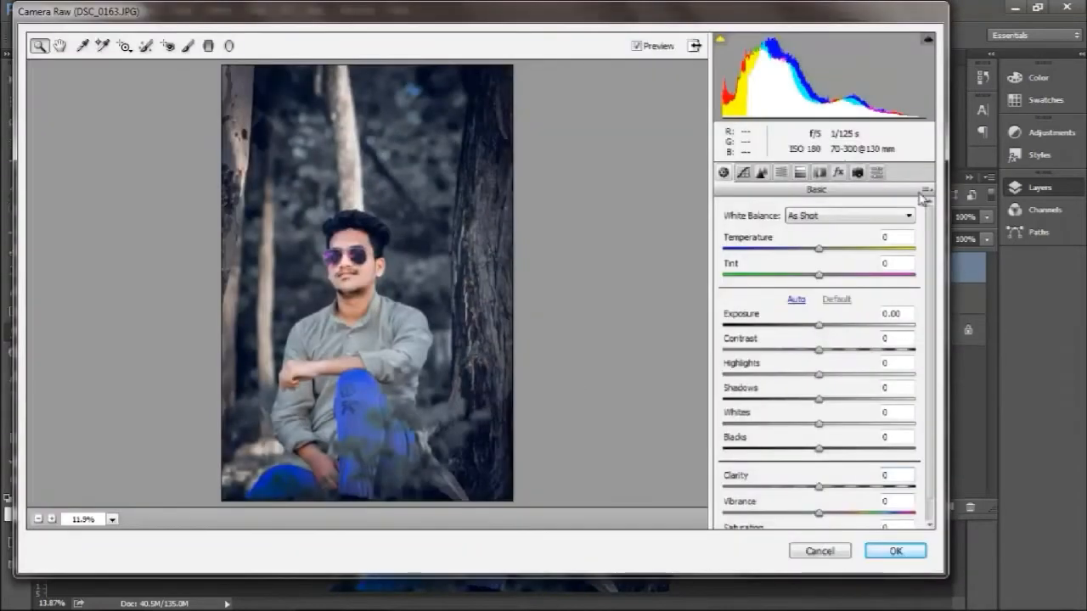
left_click(858, 173)
left_click(928, 190)
left_click(921, 349)
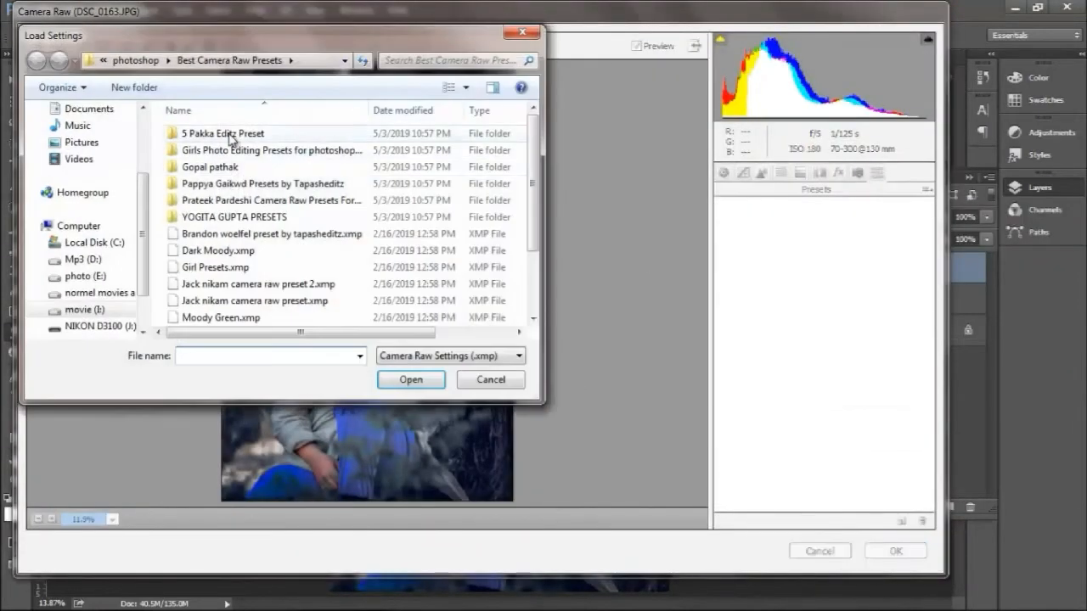
double_click(222, 136)
double_click(219, 136)
left_click(254, 200)
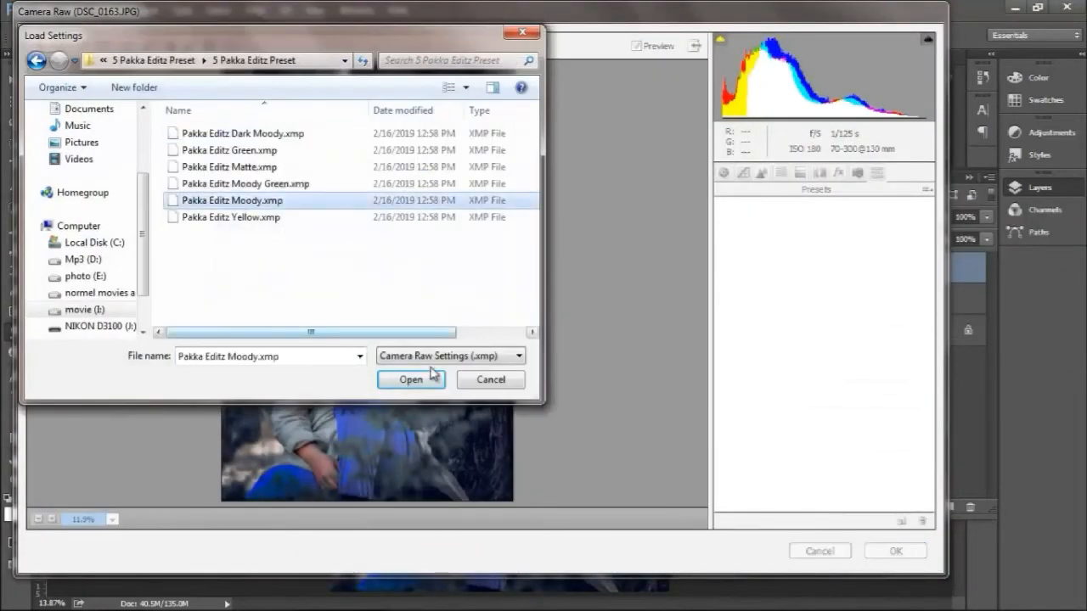
left_click(411, 380)
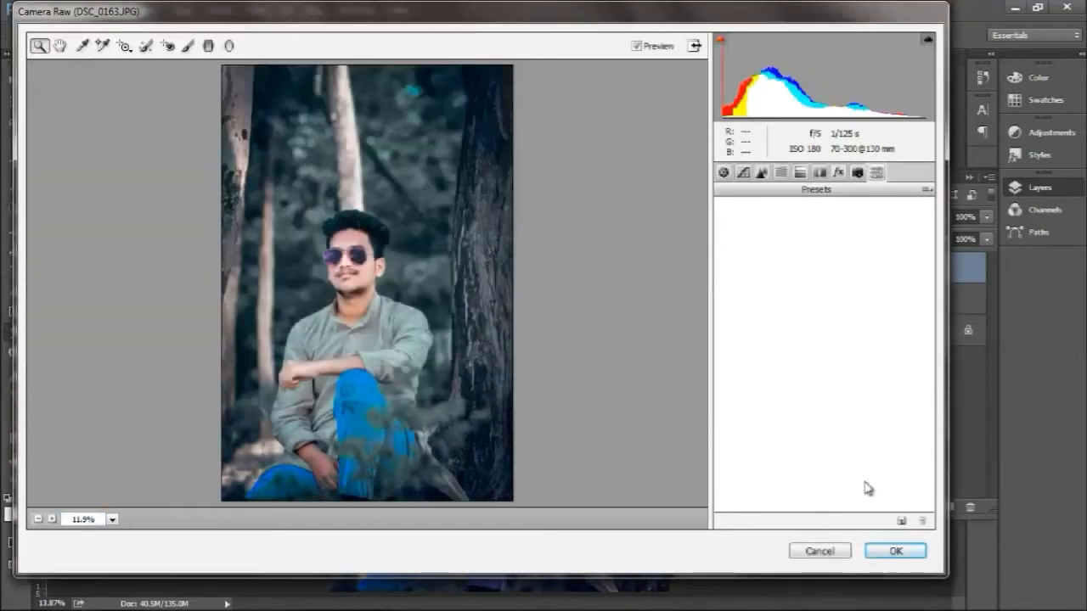
left_click(895, 552)
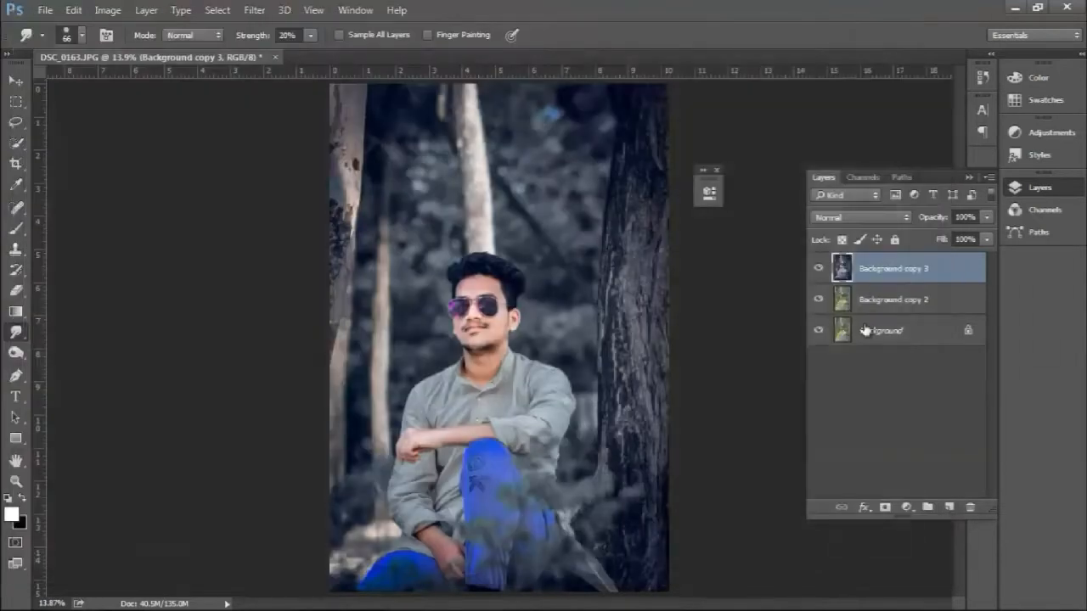
- Compare the photo with and without the color-graded top layer
left_click(819, 270)
left_click(819, 271)
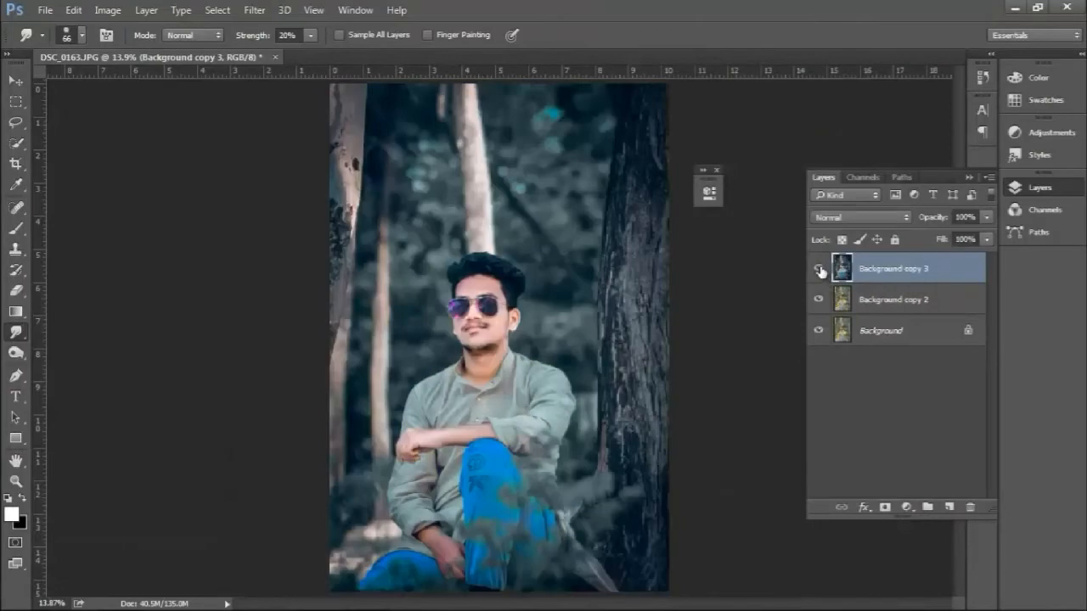
left_click(819, 270)
left_click(820, 270)
left_click(950, 507)
key("ctrl+z")
- Add an Exposure adjustment layer with reduced exposure and erase its darkening around the man's face with a large soft Eraser
left_click(906, 507)
left_click(951, 305)
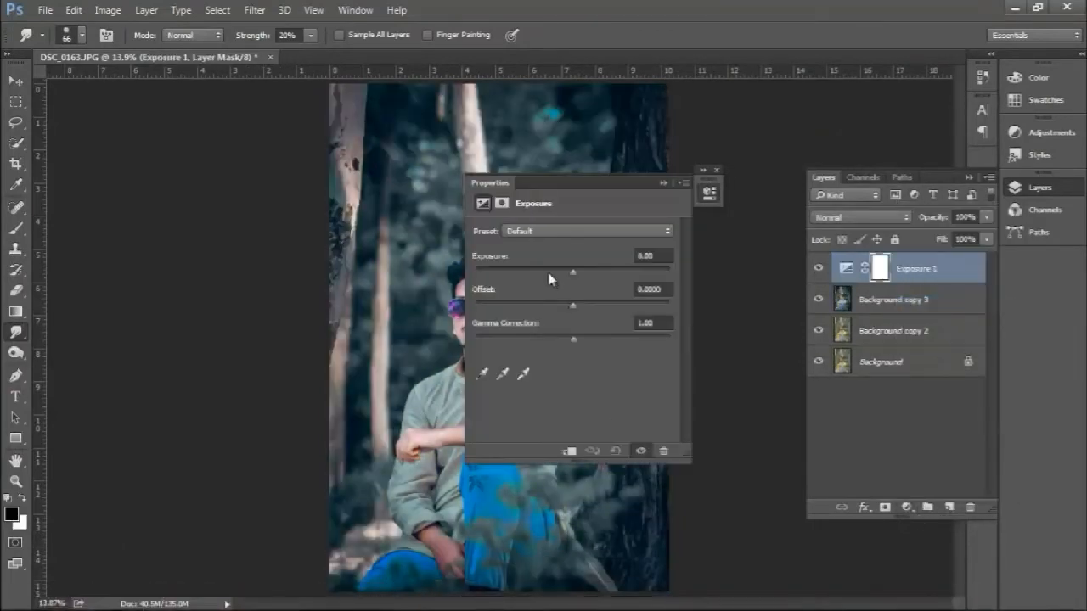
left_click_drag(572, 273, 556, 273)
left_click(664, 184)
left_click(16, 292)
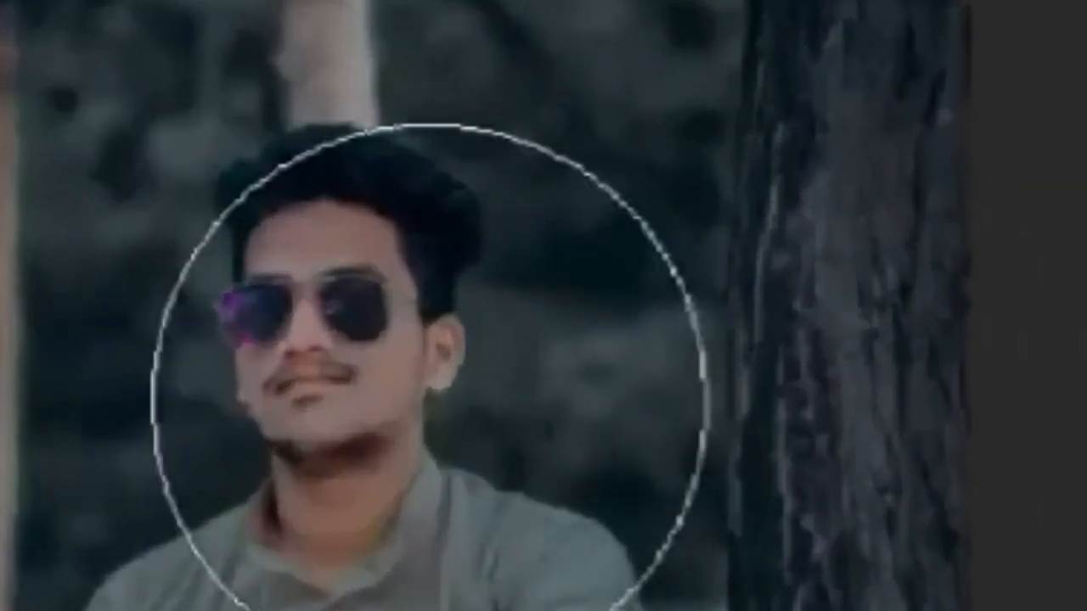
left_click(353, 355)
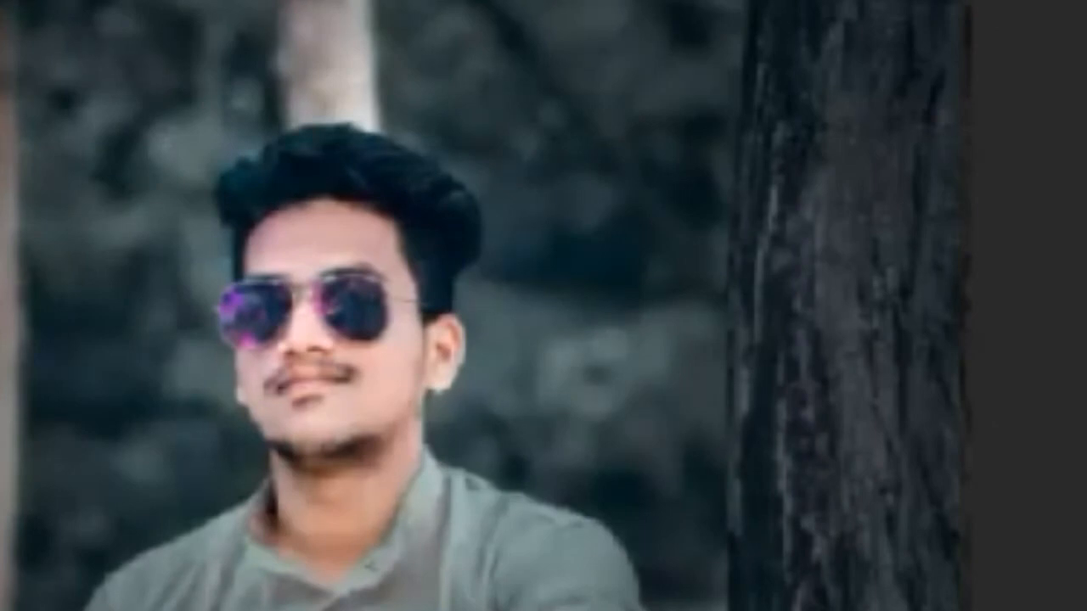
- Enlarge the Exposure layer's mask around the subject and lower the layer's fill to about 75%
key("ctrl+t")
left_click_drag(226, 36, 253, 50)
left_click_drag(512, 333, 531, 347)
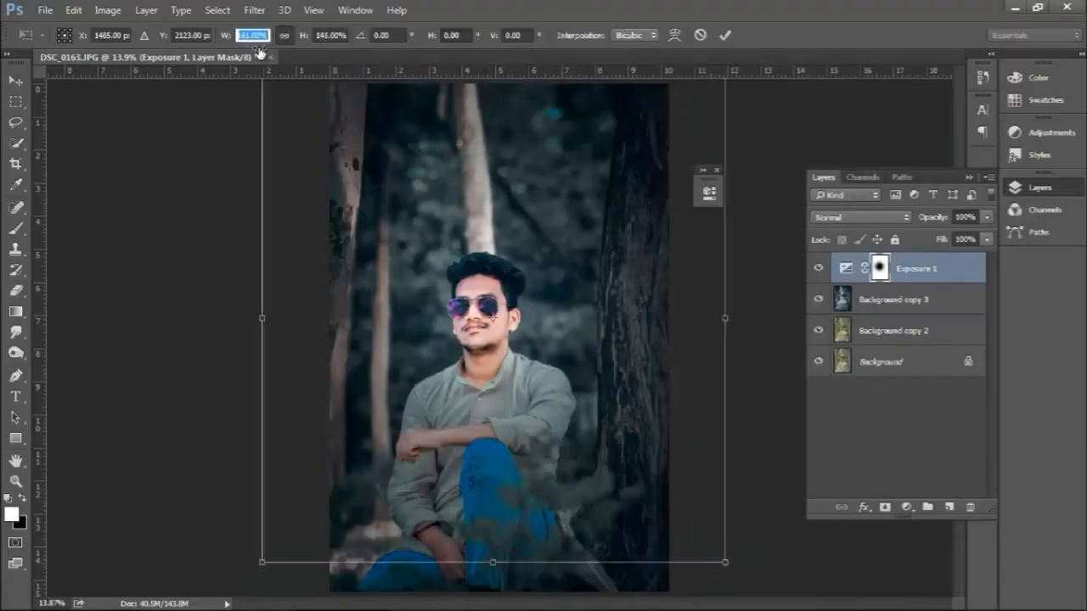
left_click(726, 38)
key("e")
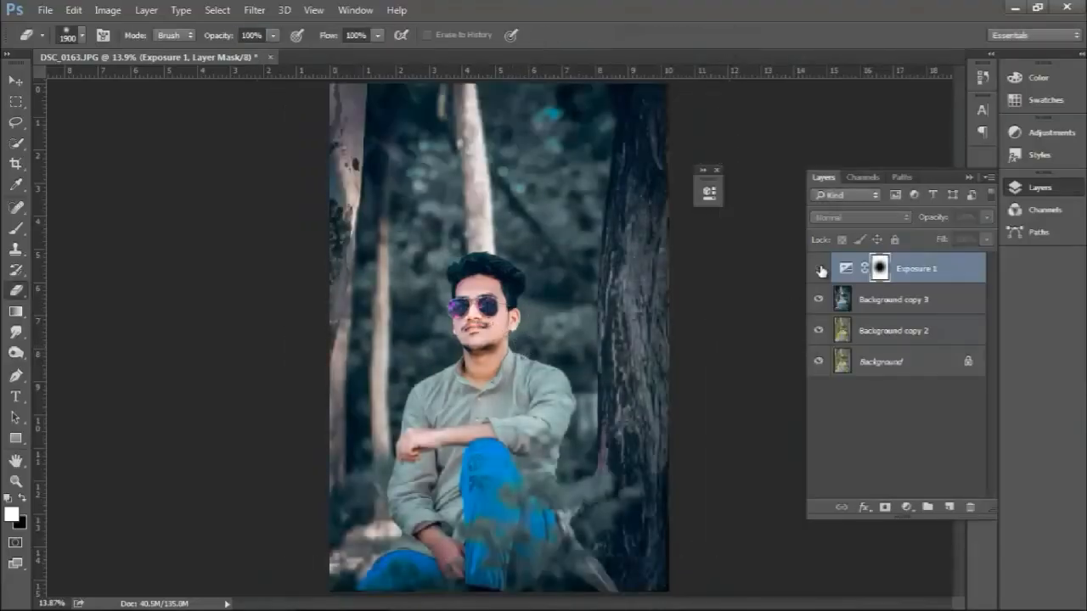
left_click_drag(959, 258, 966, 258)
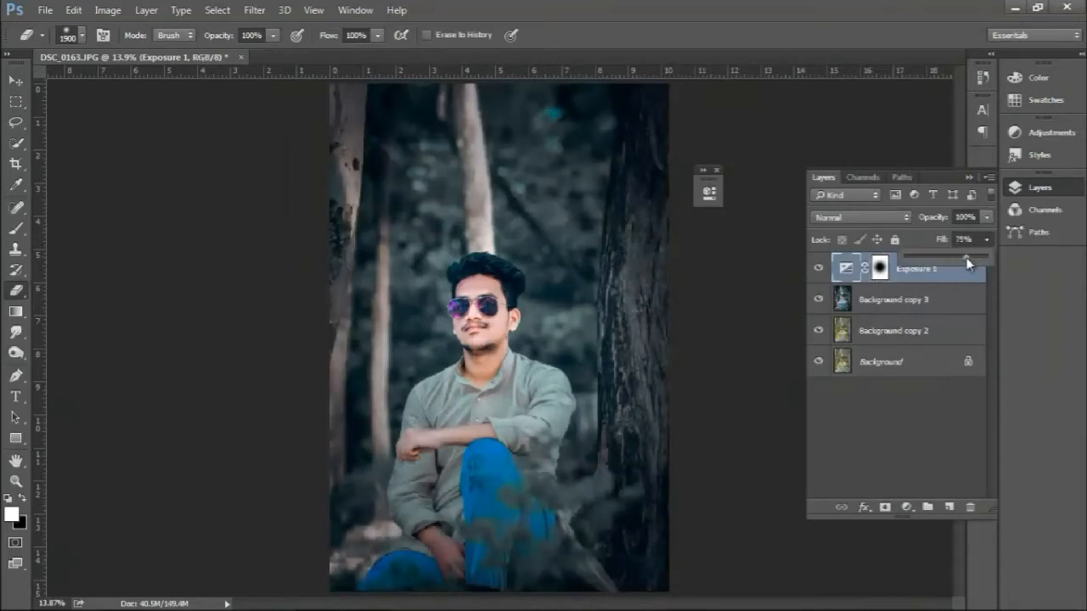
left_click(900, 410)
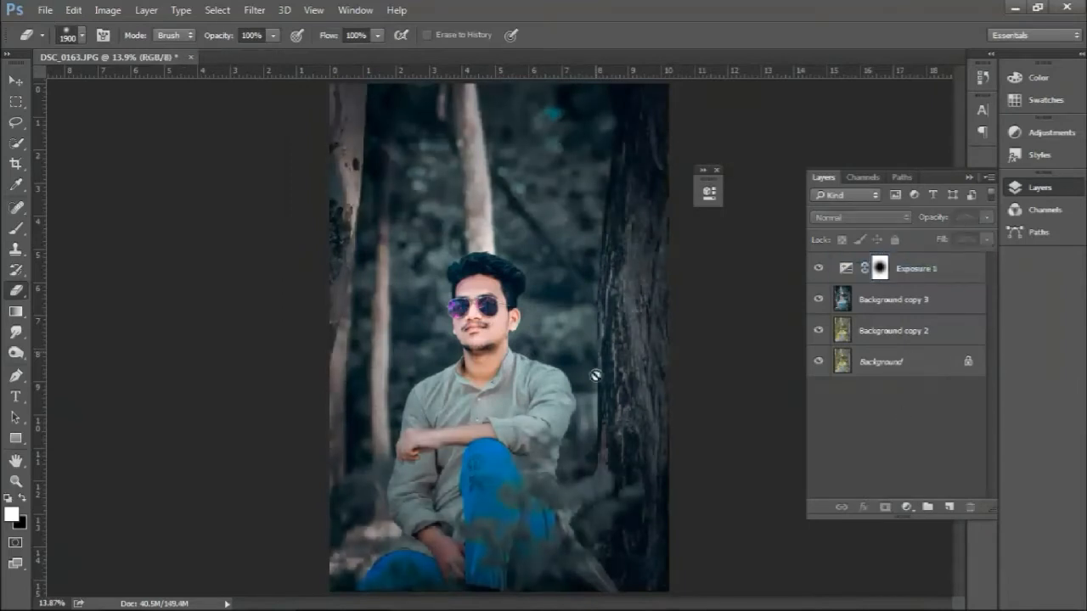
- Add the text MODEL on the photo in white 24 pt Segoe UI Regular
key("t")
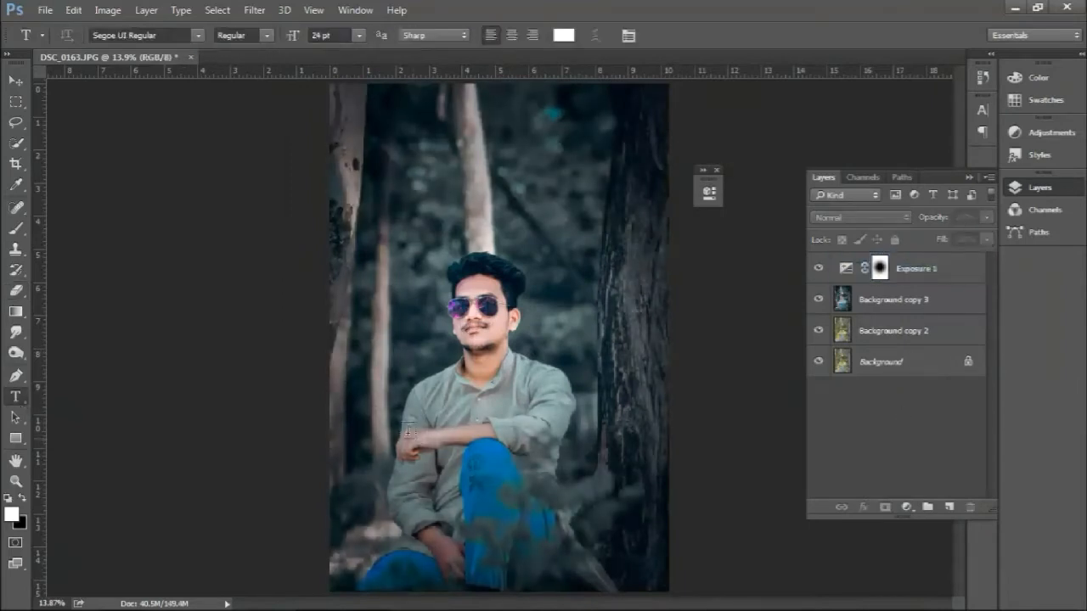
left_click(633, 393)
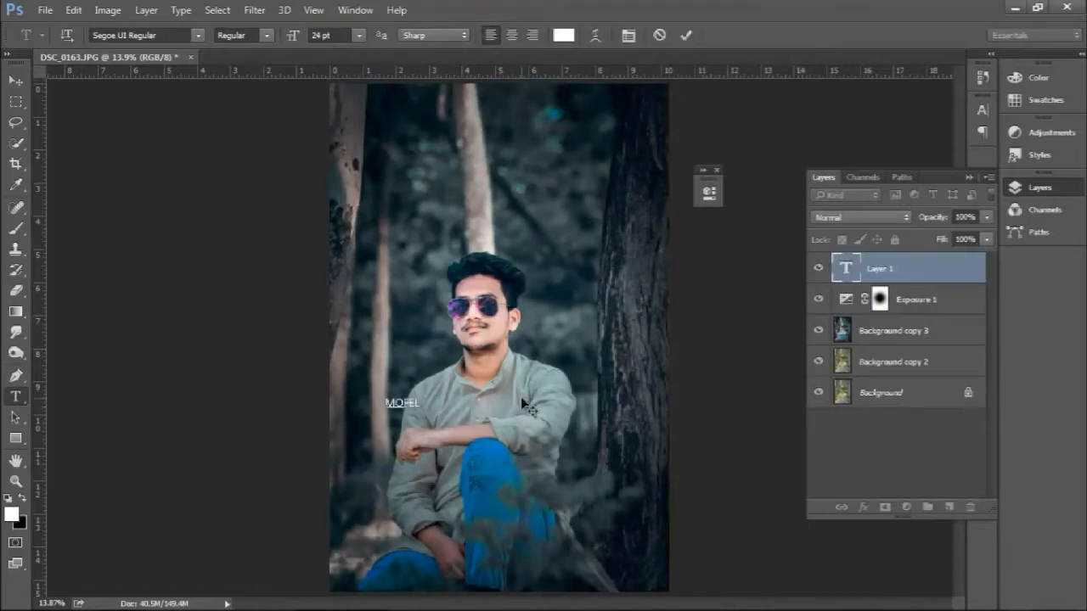
key("BackSpace")
key("BackSpace")
key("BackSpace")
type("DEL")
- Move the MODEL text above the man's head near the photo's upper edge and enlarge it to about four times its size
left_click(16, 80)
left_click_drag(418, 413, 501, 133)
key("ctrl+t")
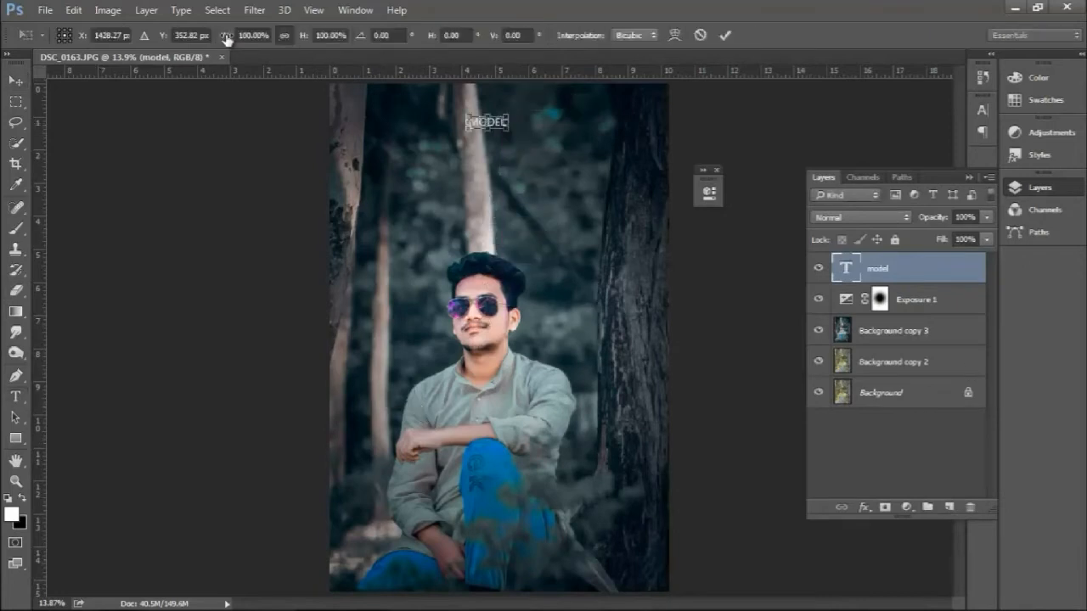
left_click_drag(226, 37, 669, 76)
key("Return")
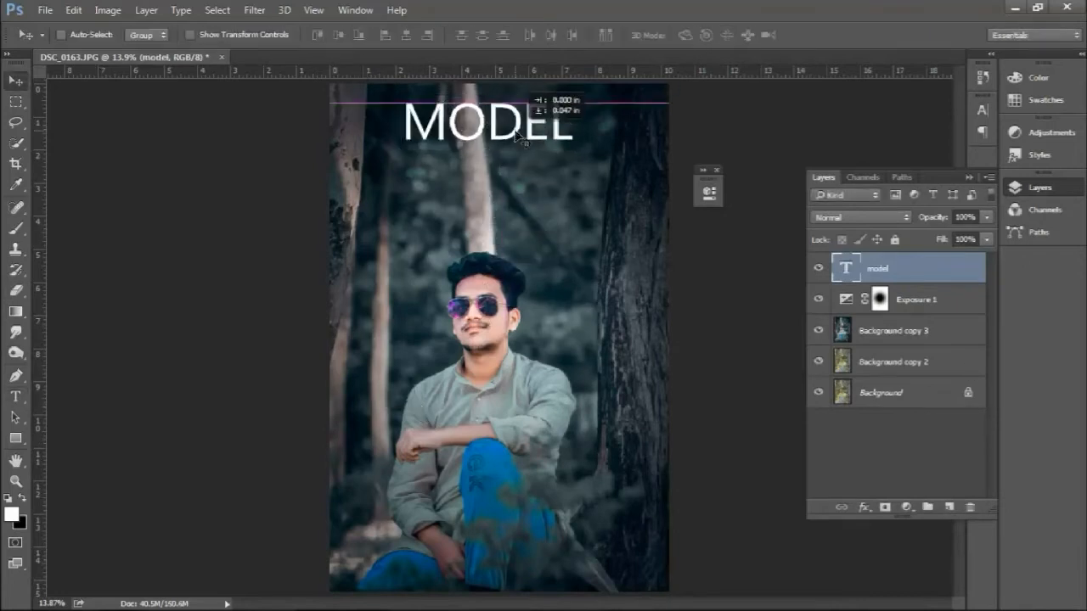
- Lower the MODEL text layer's opacity to 34% and nudge the text slightly downward
left_click(986, 217)
left_click_drag(985, 237, 935, 239)
left_click_drag(501, 125, 502, 131)
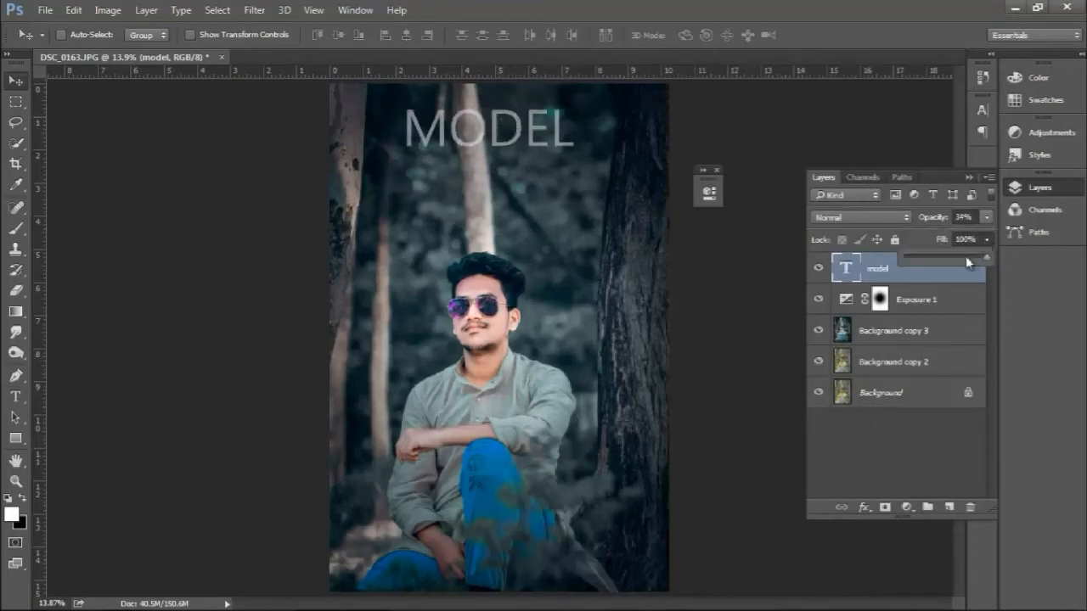
- Add the white 24 pt Segoe UI text SL PHOTOGRAPHY PRESENTS and place it just below the MODEL title
key("t")
left_click(642, 321)
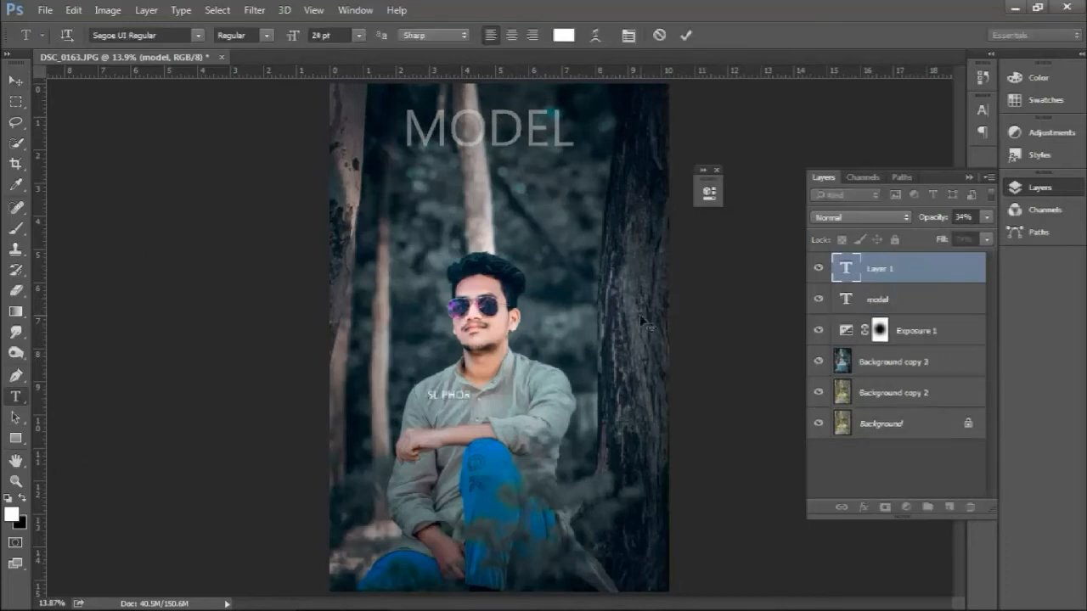
type("SL PHOTOGRAPHY PRESENTS")
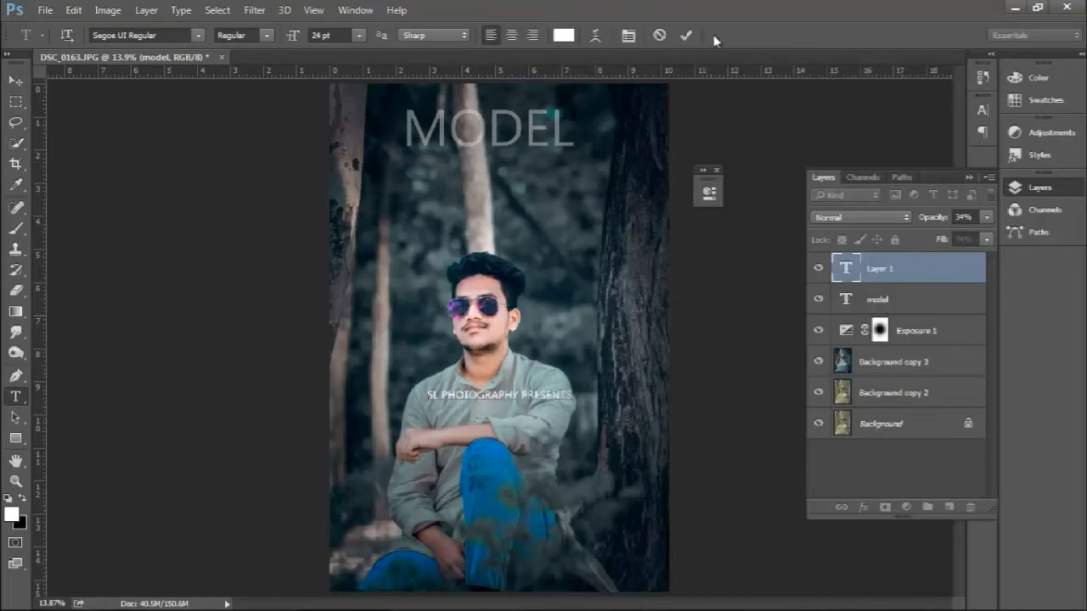
left_click(686, 35)
key("v")
left_click_drag(550, 438, 540, 206)
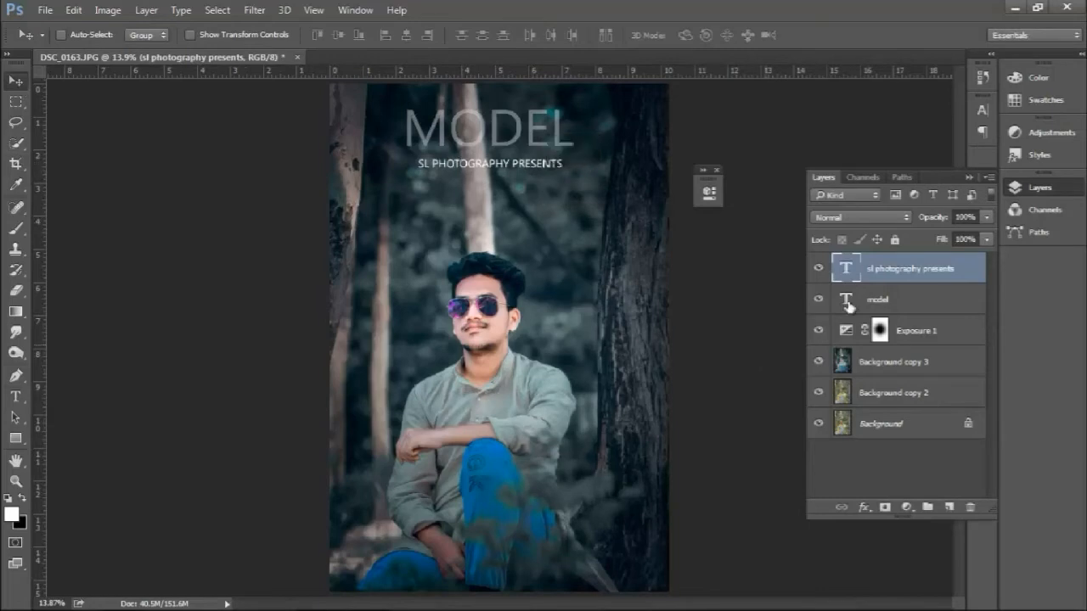
- Lower the SL PHOTOGRAPHY PRESENTS layer's opacity to 34% and nudge the text slightly up toward the MODEL title
left_click(937, 296)
left_click(954, 268)
type("34")
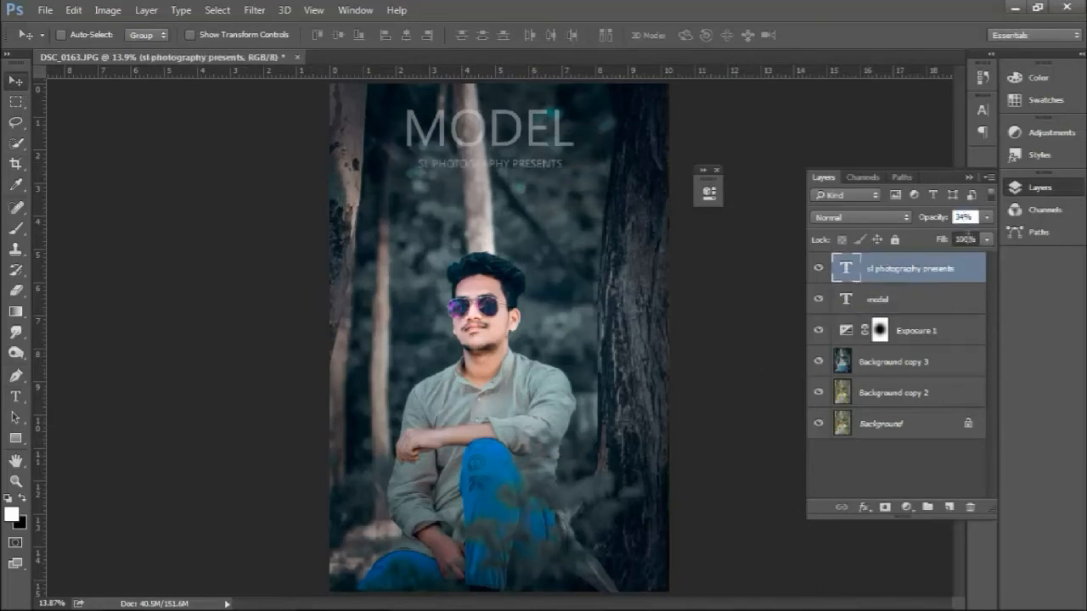
key("Tab")
type("34")
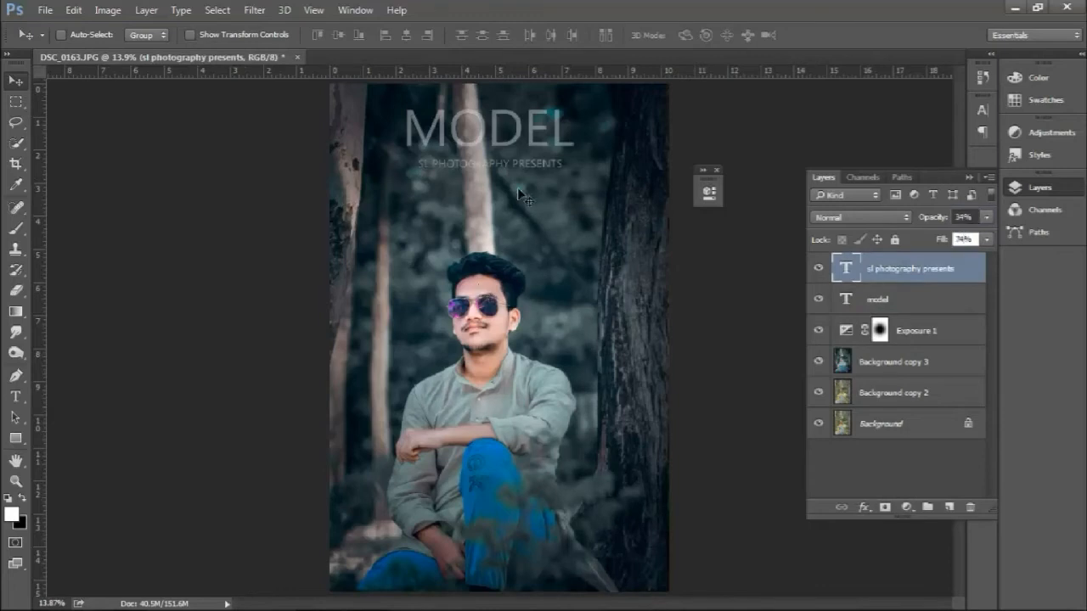
left_click_drag(522, 195, 522, 192)
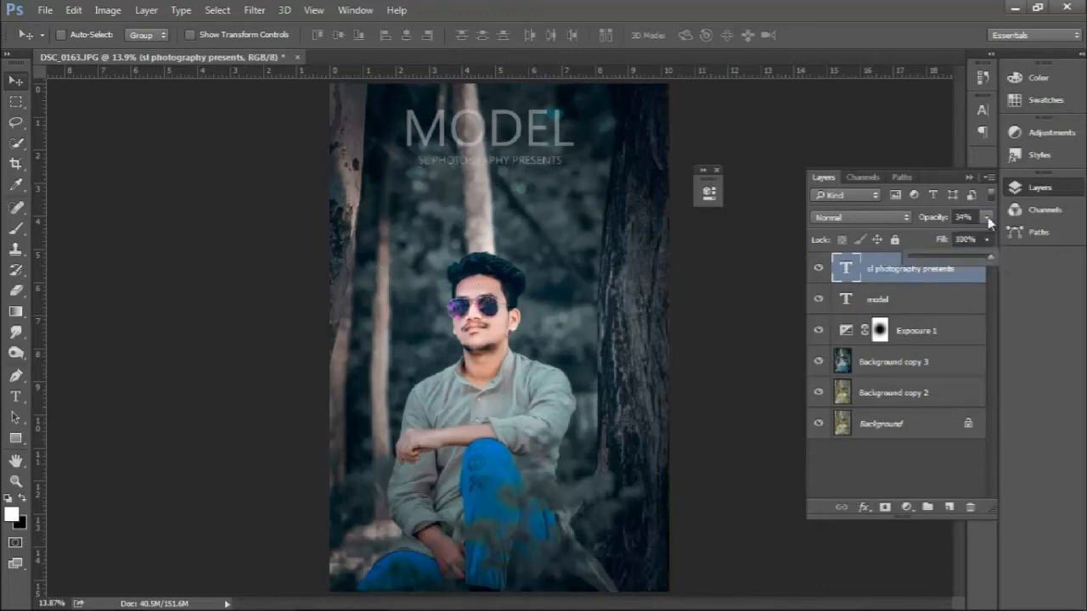
- Set the SL PHOTOGRAPHY PRESENTS layer to 54% opacity and 79% fill, and shift both text layers together slightly down and right
left_click_drag(990, 221, 955, 238)
left_click(969, 177)
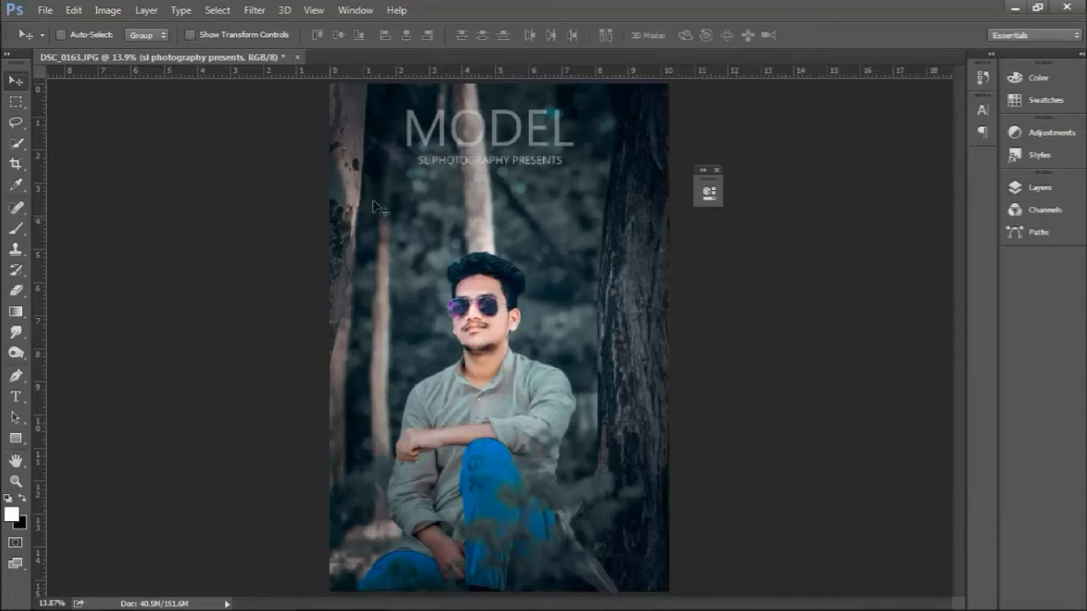
left_click(1029, 187)
left_click_drag(986, 240, 970, 257)
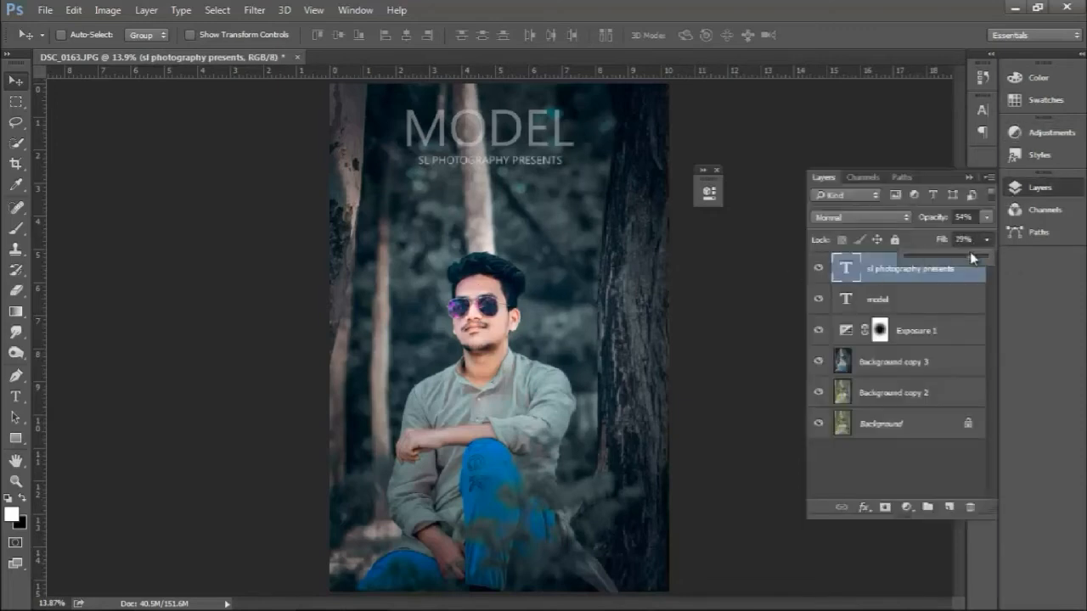
left_click(934, 291, "shift")
mouse_move(498, 146)
left_mouse_down()
mouse_move(502, 158)
mouse_move(508, 143)
left_mouse_up()
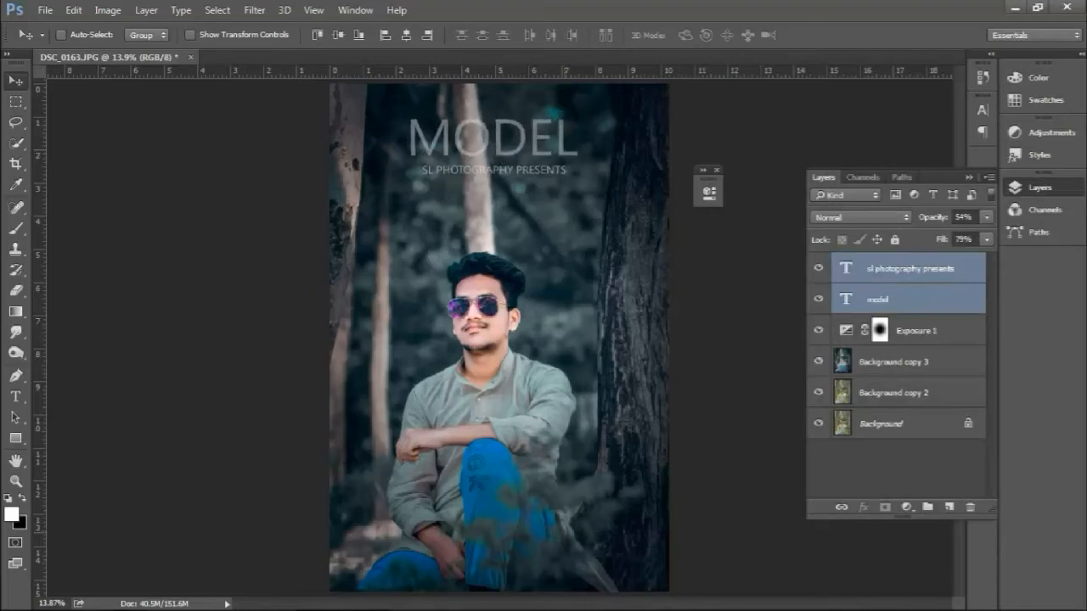
- Start opening another file and browse to the computer's drives
left_click(45, 9)
left_click(61, 43)
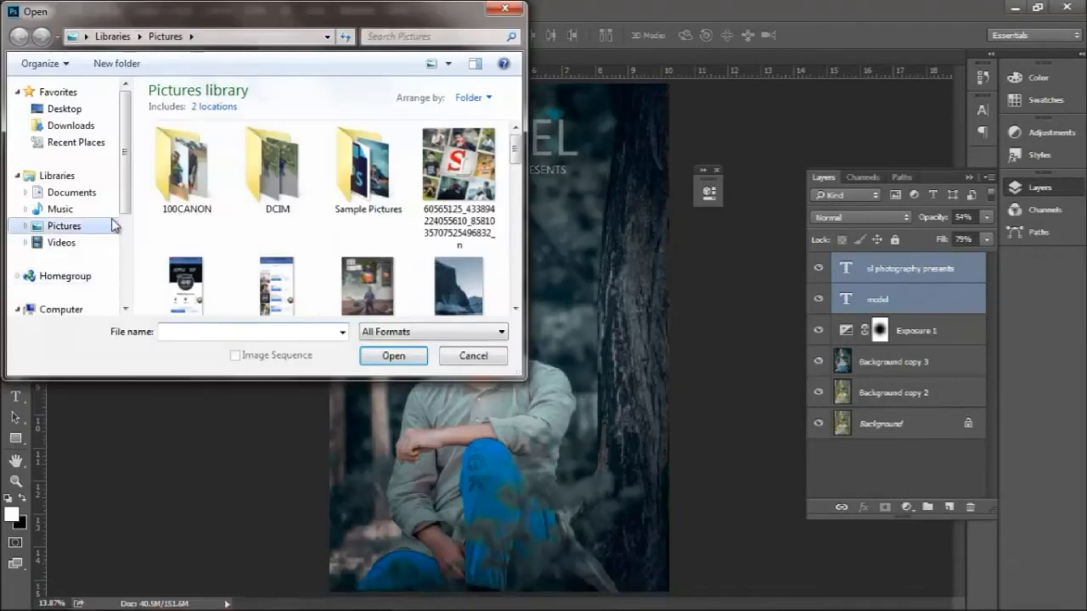
left_click_drag(60, 209, 128, 314)
left_click(126, 309)
left_click(68, 236)
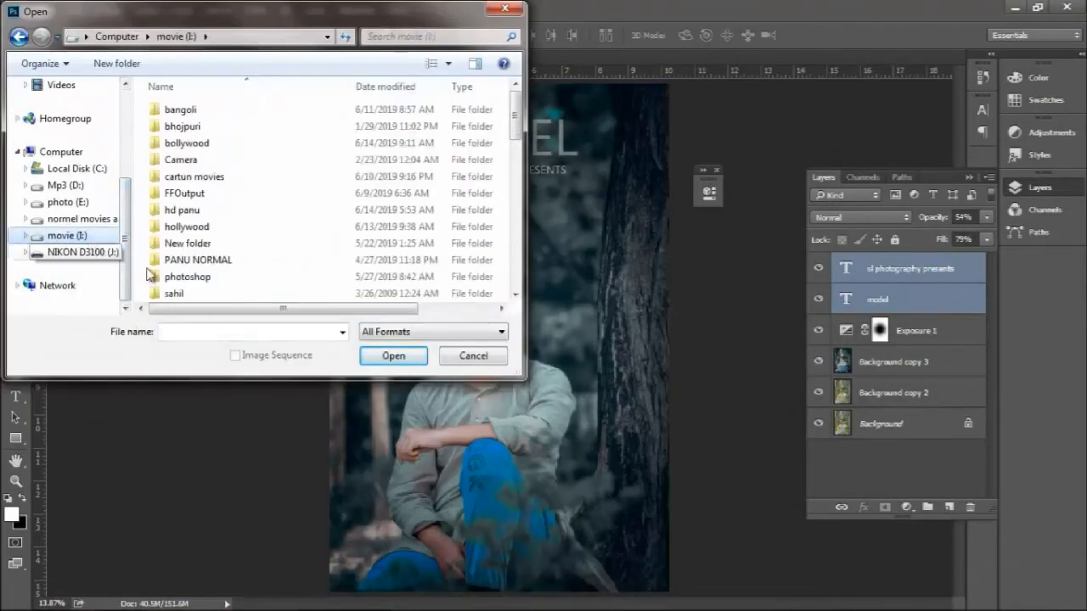
left_click(222, 277)
double_click(221, 277)
left_click(19, 36)
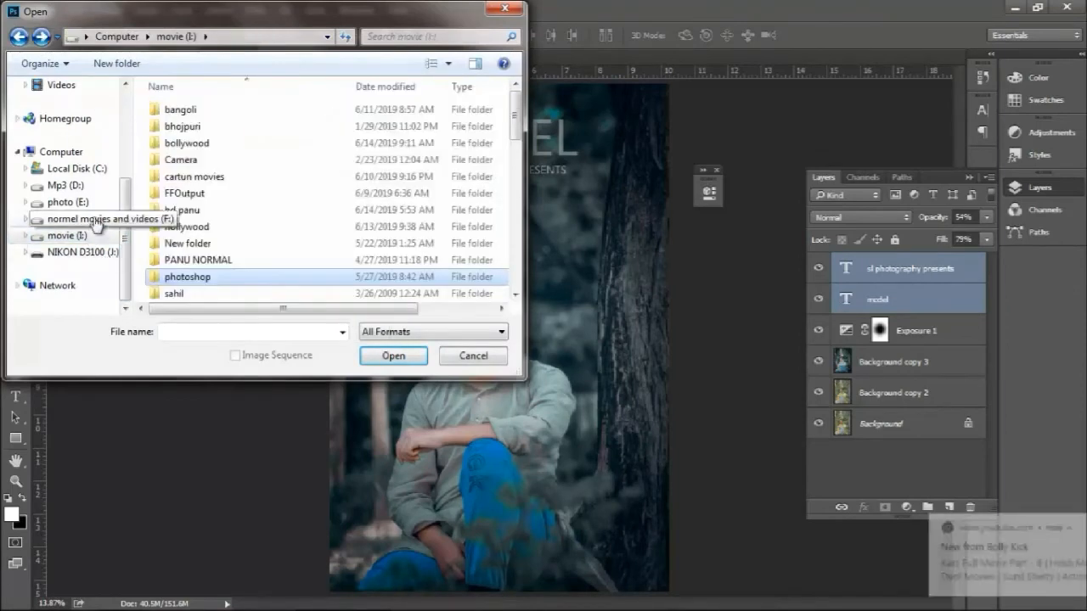
- Open SL LOGO.psd from the photography folder on the photo (E:) drive, leaving its missing font unresolved
left_click(66, 202)
left_click(1069, 523)
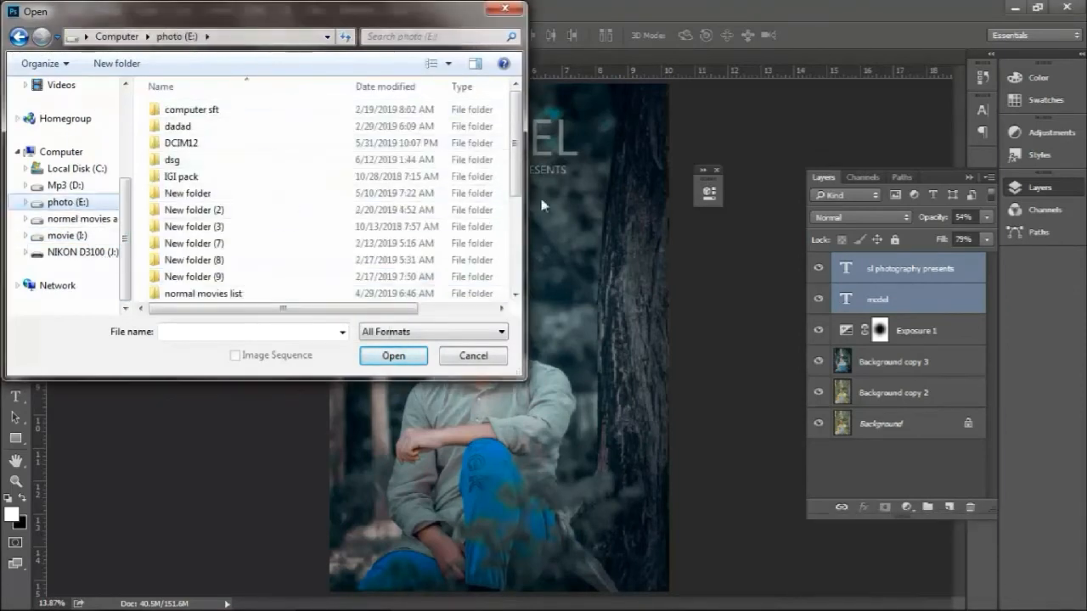
scroll(329, 226, "down", 1)
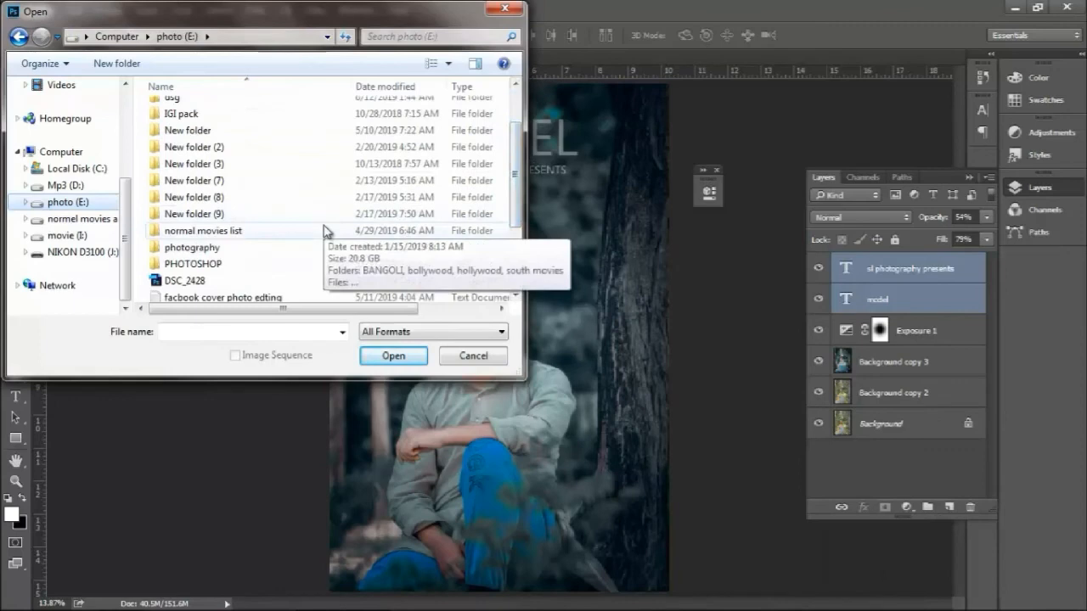
double_click(204, 247)
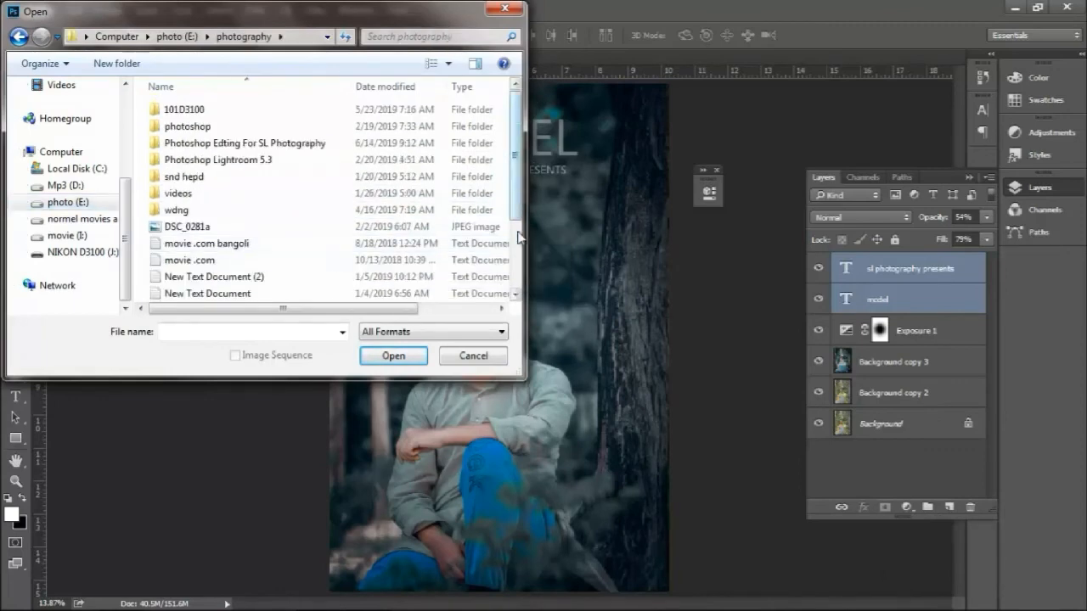
scroll(230, 267, "down", 2)
double_click(204, 257)
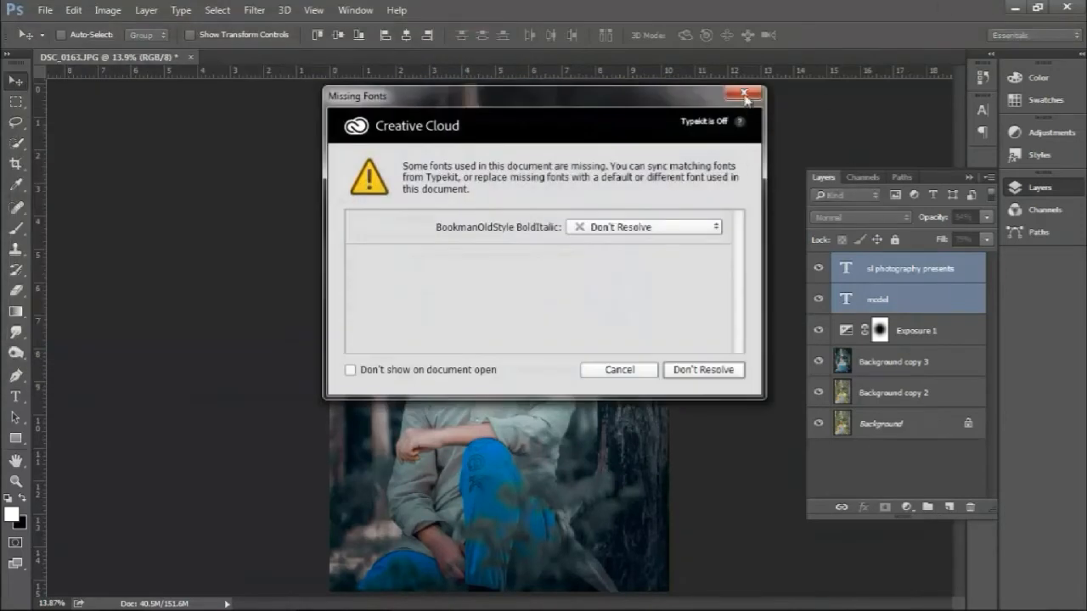
left_click(746, 98)
- Copy the S copy 2 logo layer into the DSC_0163 portrait, scale it proportionally and position it in the photo's upper-left corner
left_click(888, 297)
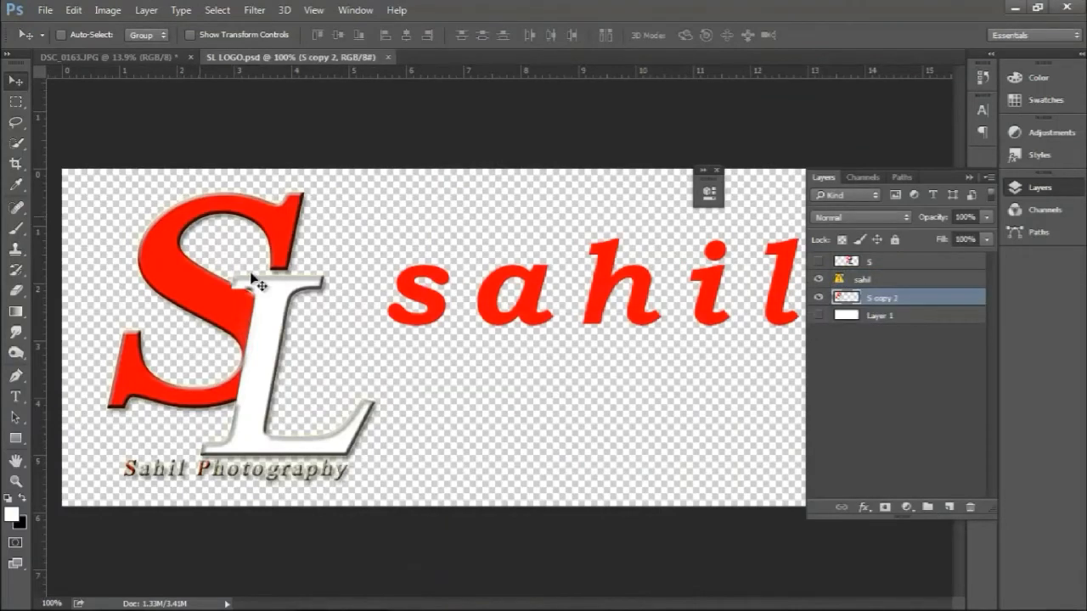
left_click_drag(255, 279, 371, 142)
key("ctrl+t")
left_click(289, 38)
mouse_move(229, 36)
left_mouse_down()
mouse_move(207, 37)
mouse_move(242, 37)
left_mouse_up()
left_click(724, 37)
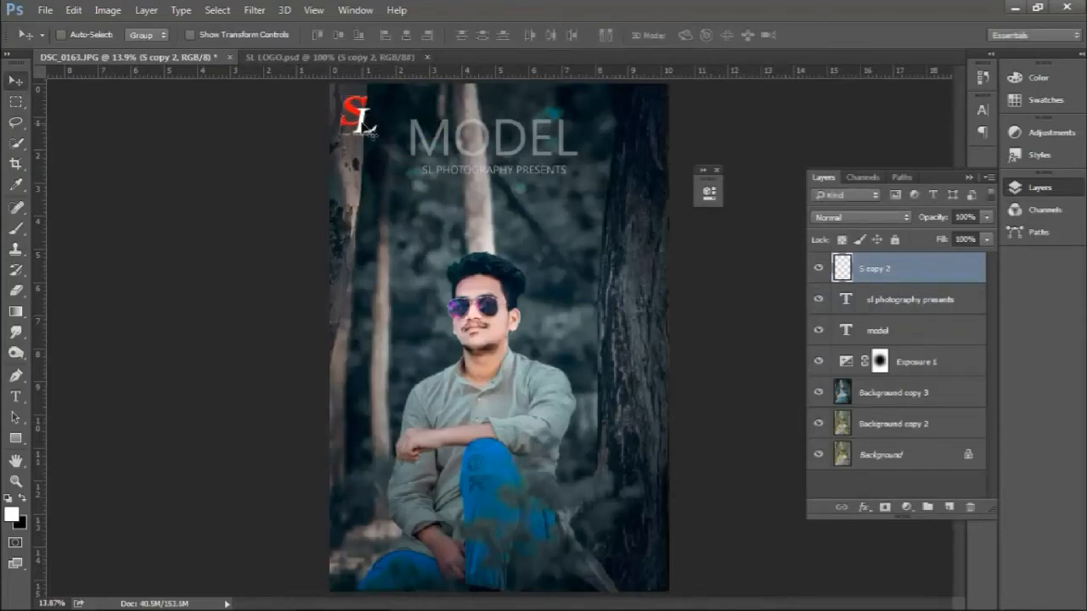
left_click_drag(364, 127, 363, 124)
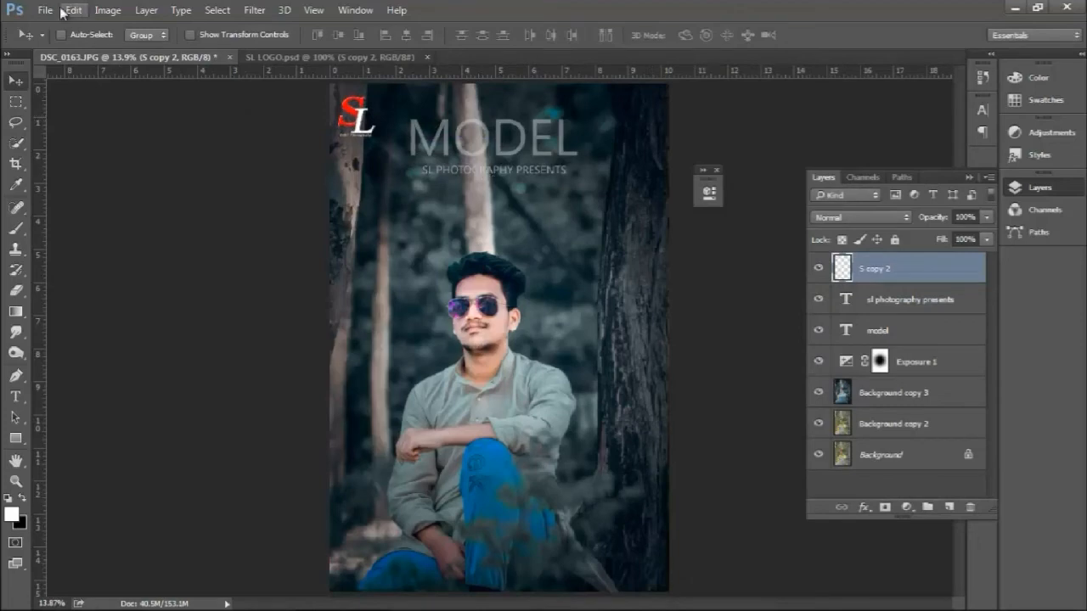
- Save a copy of the finished portrait in JPEG format as DSC_0163 with Maximum quality
left_click(45, 10)
left_click(85, 213)
left_click(255, 319)
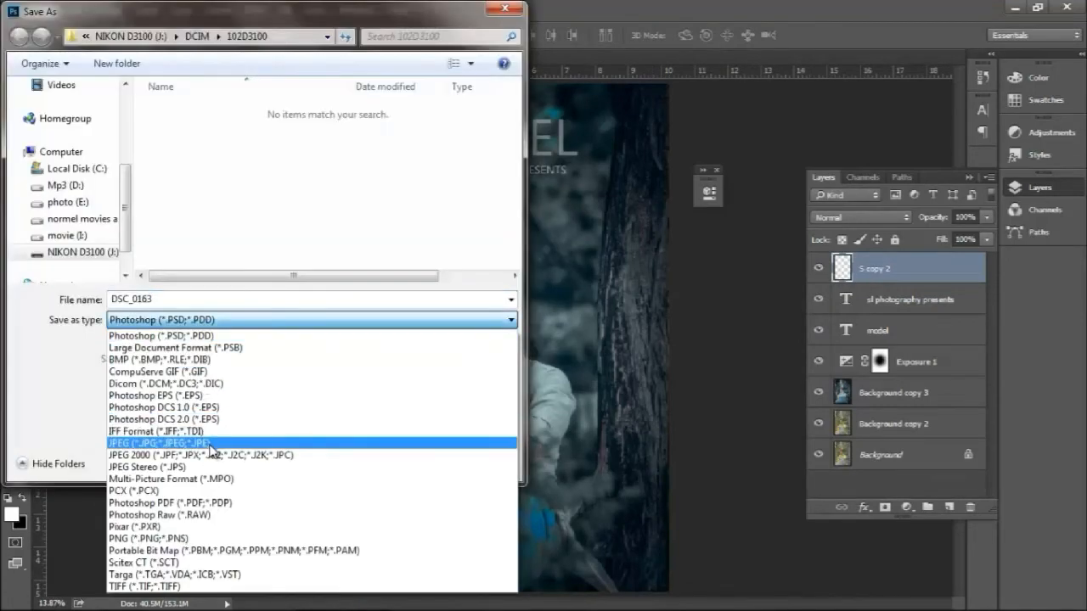
left_click(210, 443)
scroll(77, 178, "up", 2)
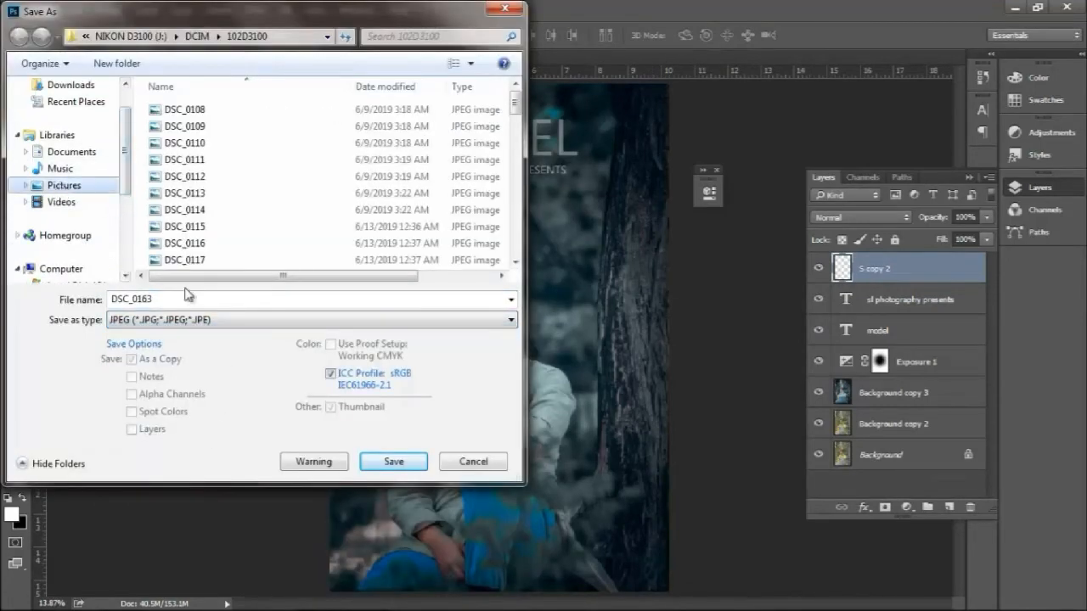
left_click(393, 461)
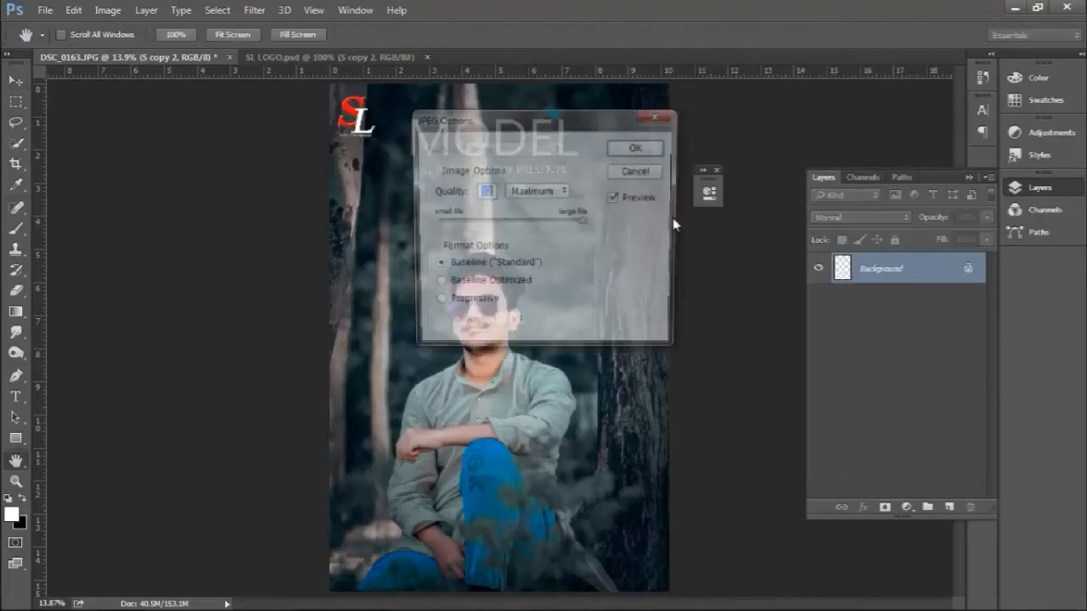
key("Return")
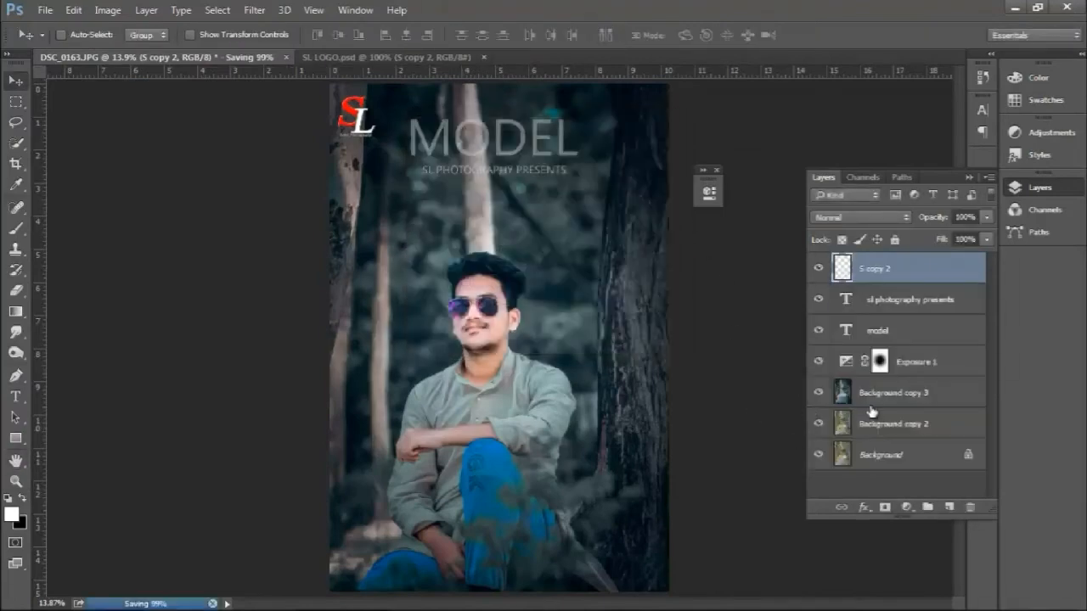
left_click(229, 57)
key("Return")
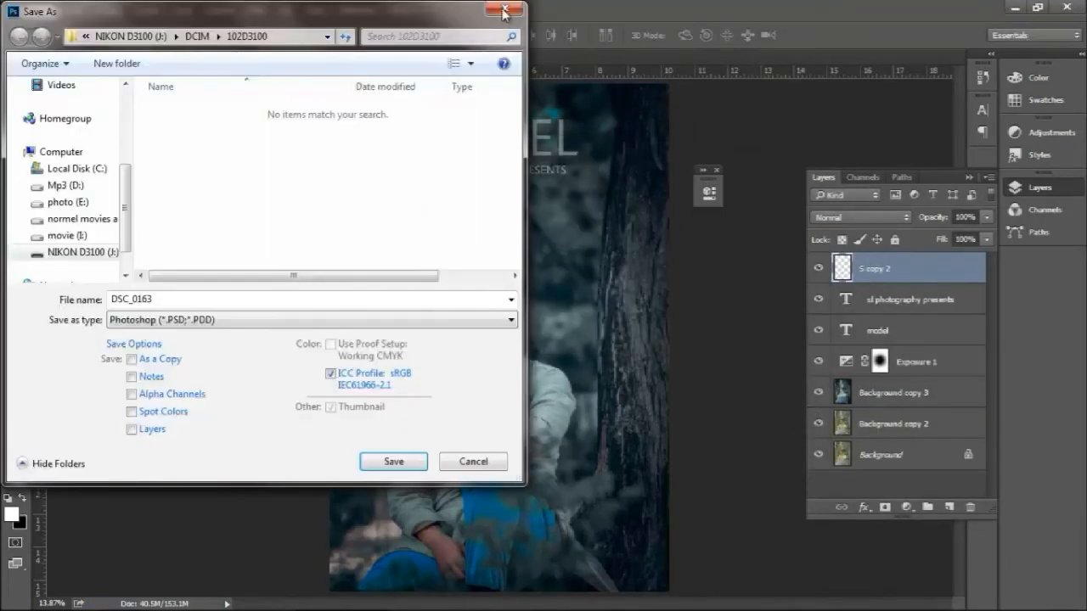
left_click(504, 12)
- Close the DSC_0163.JPG document without saving its changes, and close the SL LOGO.psd document
left_click(228, 57)
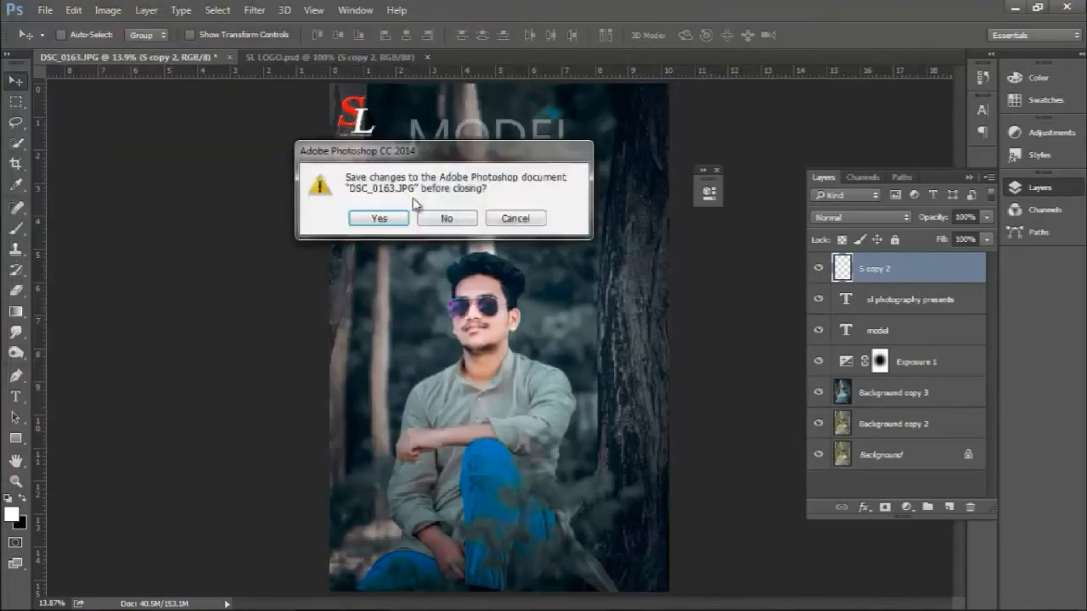
left_click(445, 219)
left_click(224, 57)
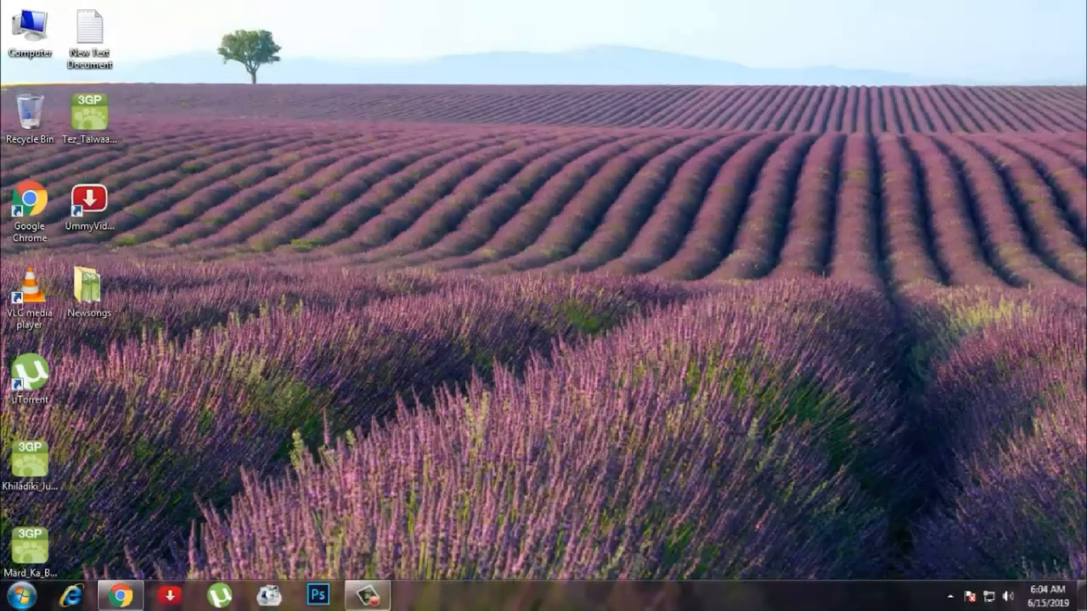
left_click(368, 596)
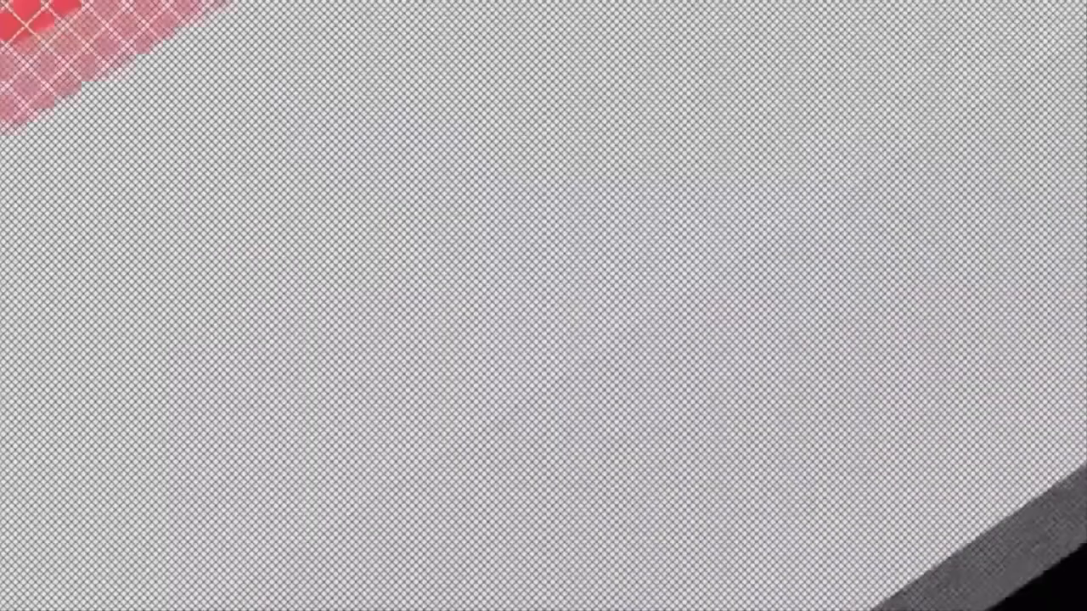